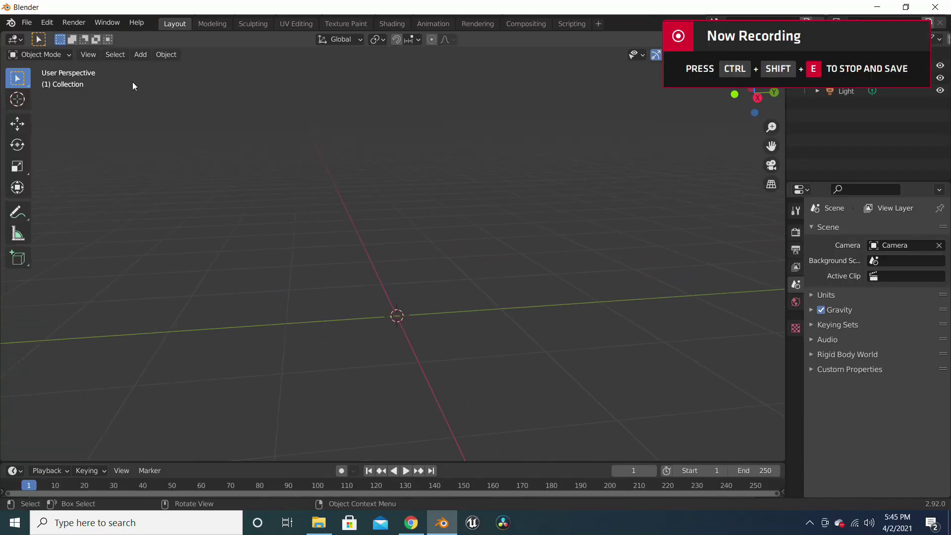
# Import 24bd4f6d29b57018463ad568f008a711.jpg as an image plane from D:\Unreal engine developer course\Building escape\reference photos.
pyautogui.click(27, 23)
pyautogui.moveTo(88, 194)
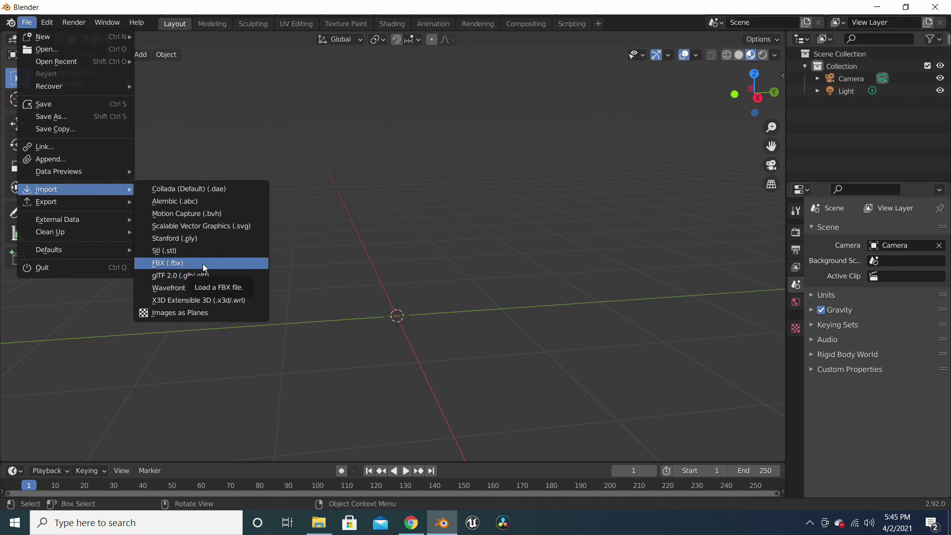
pyautogui.click(206, 313)
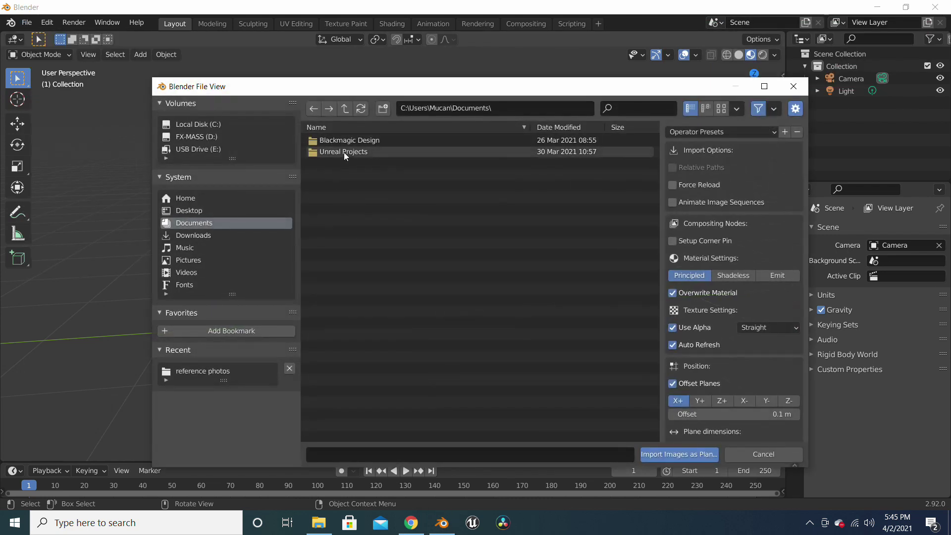
pyautogui.click(240, 138)
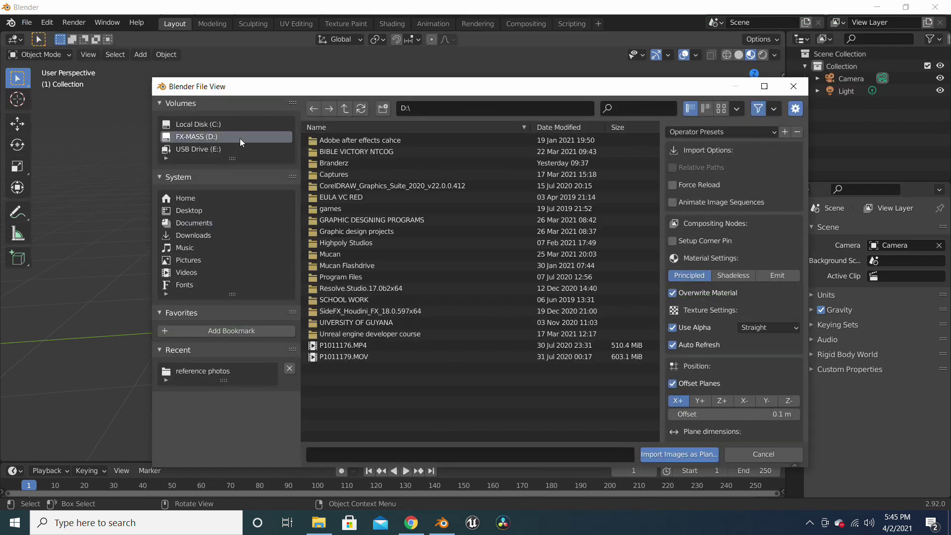
pyautogui.doubleClick(351, 323)
pyautogui.click(346, 110)
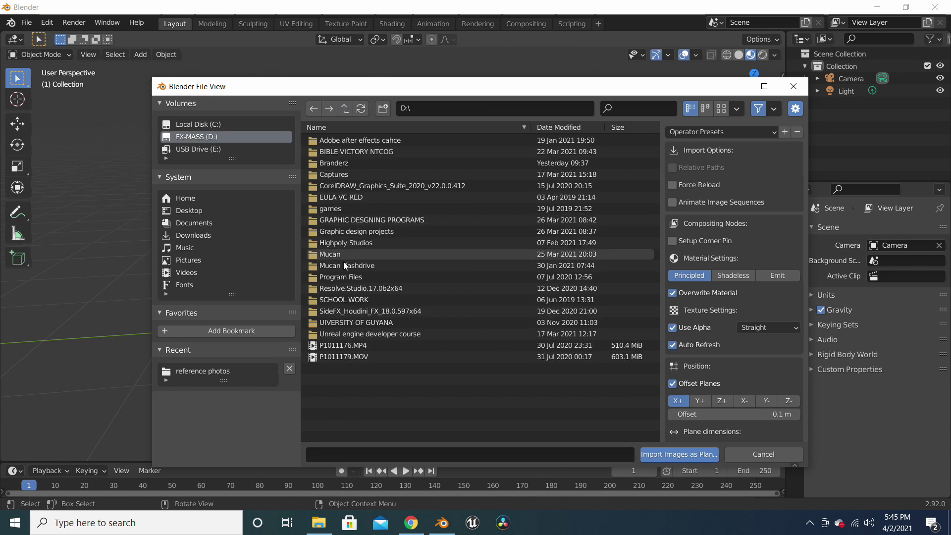
pyautogui.doubleClick(346, 337)
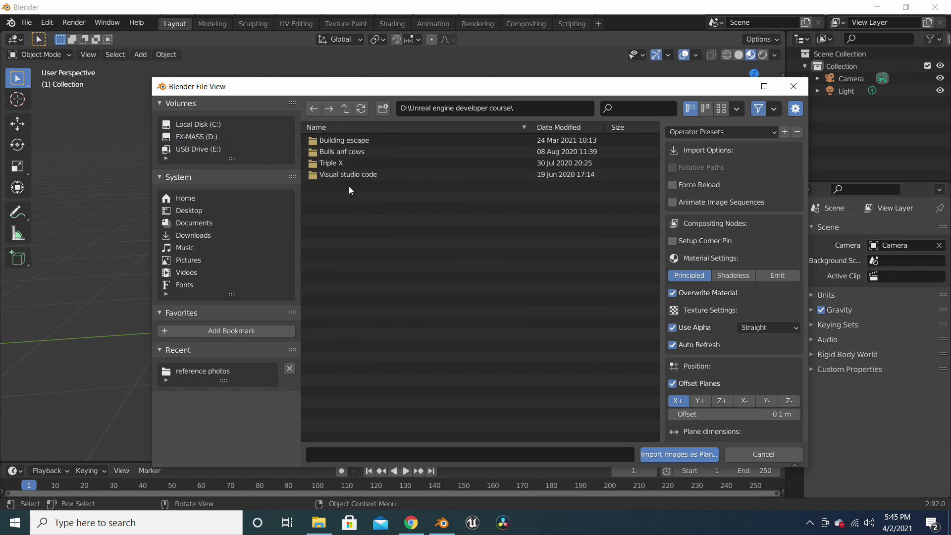
pyautogui.doubleClick(350, 141)
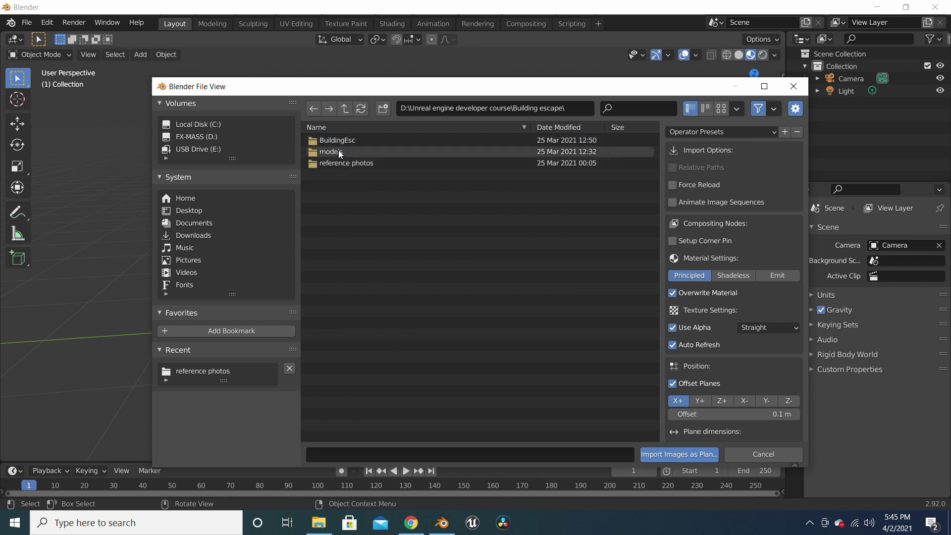
pyautogui.doubleClick(344, 162)
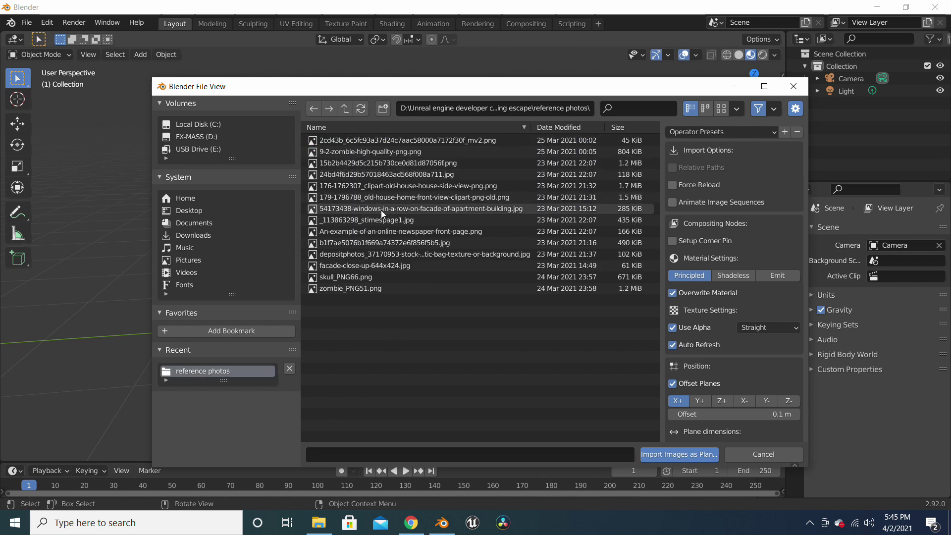
pyautogui.doubleClick(377, 174)
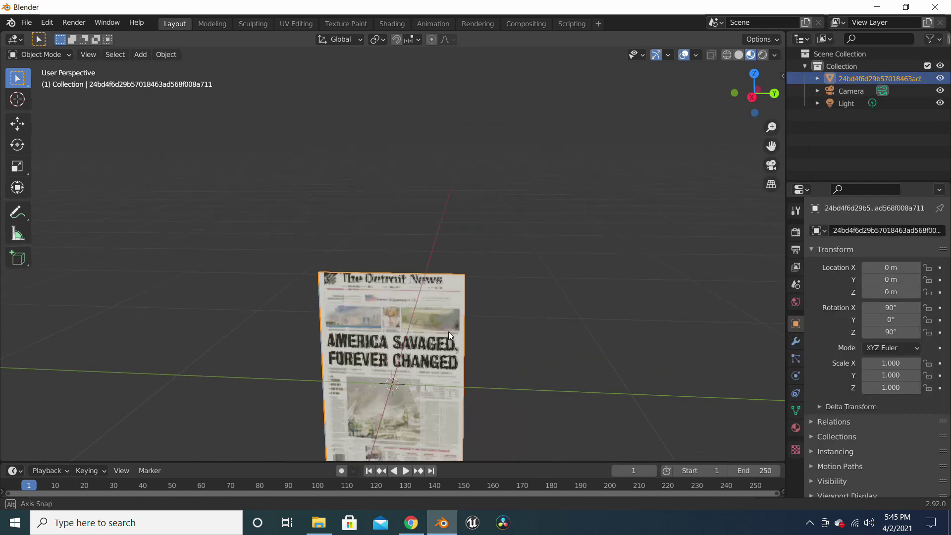
# Rotate the newspaper plane 90 degrees about the global Y axis so it lies flat.
pyautogui.moveTo(446, 331); pyautogui.dragTo(454, 247, button='middle')
pyautogui.scroll(3, 443, 347)
pyautogui.press('r')
pyautogui.press('z')
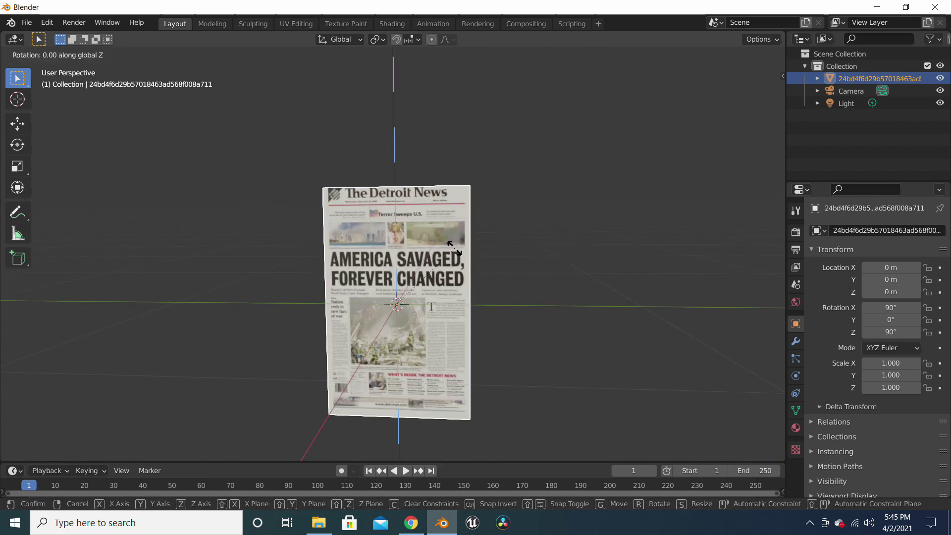
pyautogui.press('y')
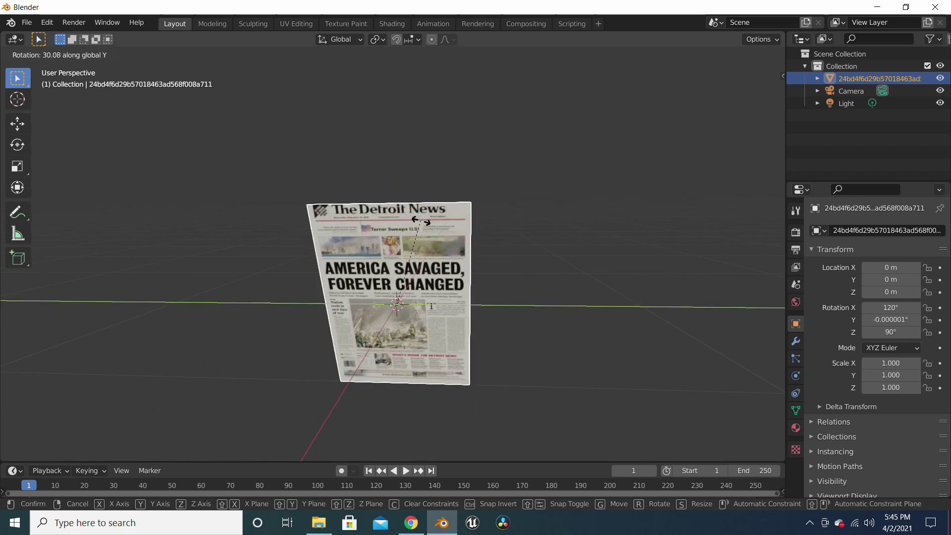
pyautogui.write('90')
pyautogui.press('Return')
# Raise the flat newspaper plane along the Z axis above the world origin.
pyautogui.moveTo(442, 235); pyautogui.dragTo(397, 313, button='middle')
pyautogui.scroll(-3, 440, 298)
pyautogui.press('g')
pyautogui.press('z')
pyautogui.click(401, 179)
# Add a mesh plane at the origin beneath the newspaper and scale it up to about 2.087.
pyautogui.moveTo(518, 265); pyautogui.dragTo(451, 297, button='middle')
pyautogui.click(450, 275)
pyautogui.hotkey('shift', 'a')
pyautogui.moveTo(444, 259)
pyautogui.click(500, 259)
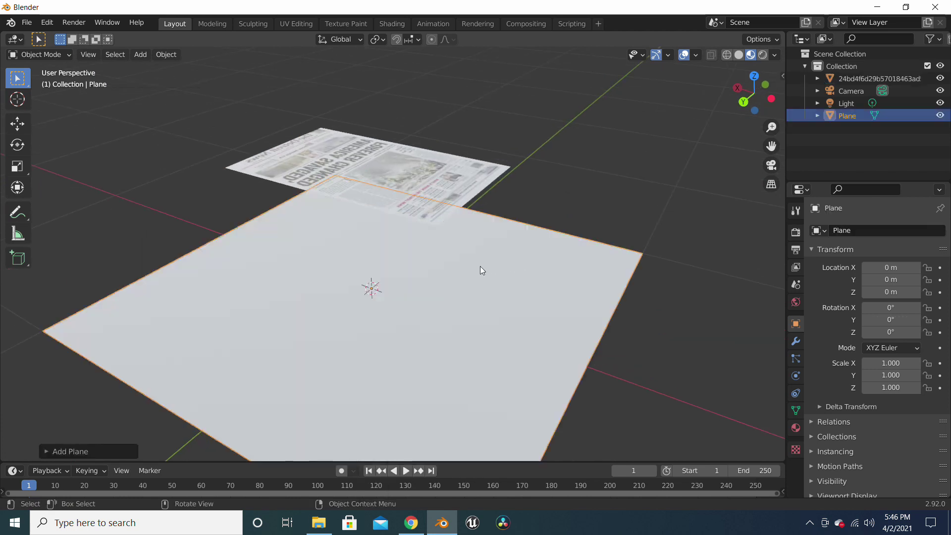
pyautogui.press('s')
pyautogui.click(537, 266)
pyautogui.moveTo(538, 267); pyautogui.dragTo(599, 200, button='middle')
pyautogui.click(626, 150)
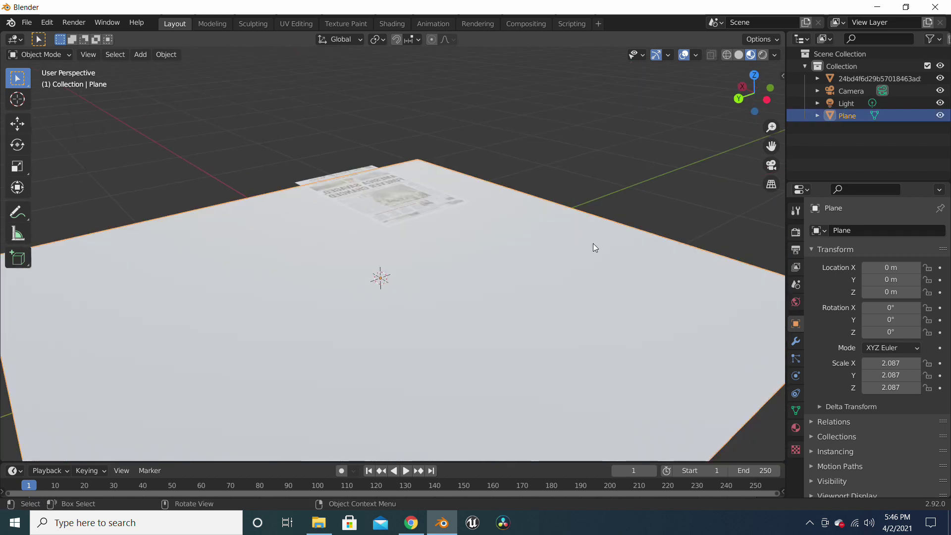
# Give the ground plane a new material and darken its base color to near black.
pyautogui.click(795, 429)
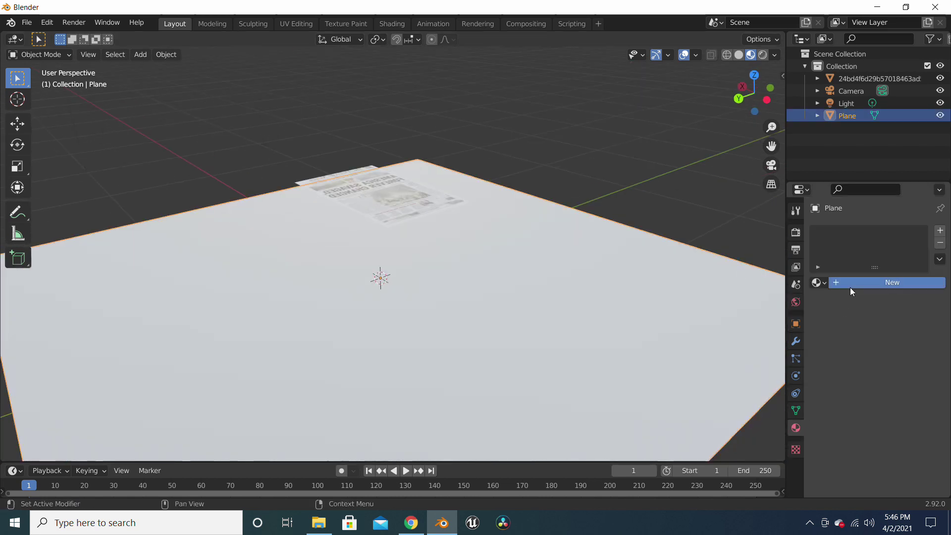
pyautogui.click(851, 283)
pyautogui.click(895, 412)
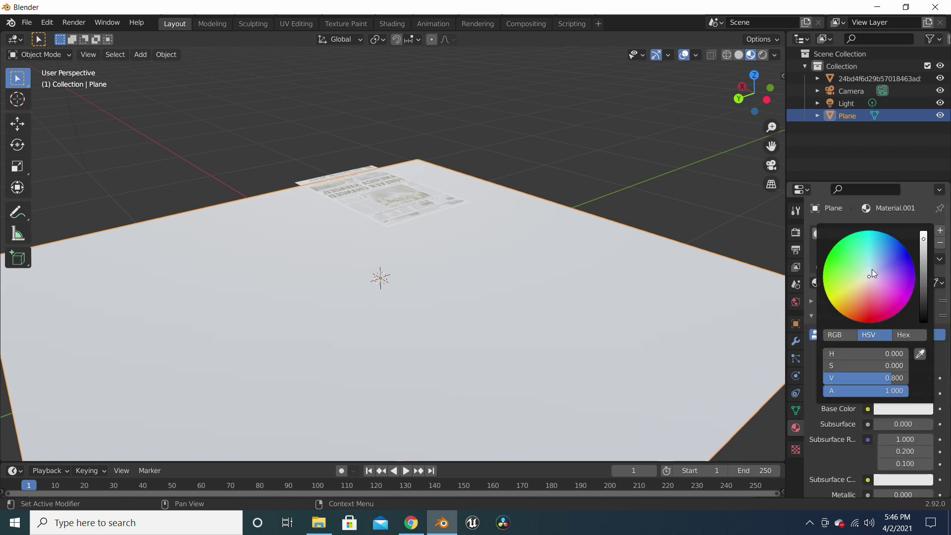
pyautogui.moveTo(922, 309); pyautogui.dragTo(924, 322)
pyautogui.click(620, 186)
# Scale the dark ground plane up further so it extends well beyond the newspaper.
pyautogui.moveTo(620, 186); pyautogui.dragTo(578, 261, button='middle')
pyautogui.press('s')
pyautogui.click(598, 303)
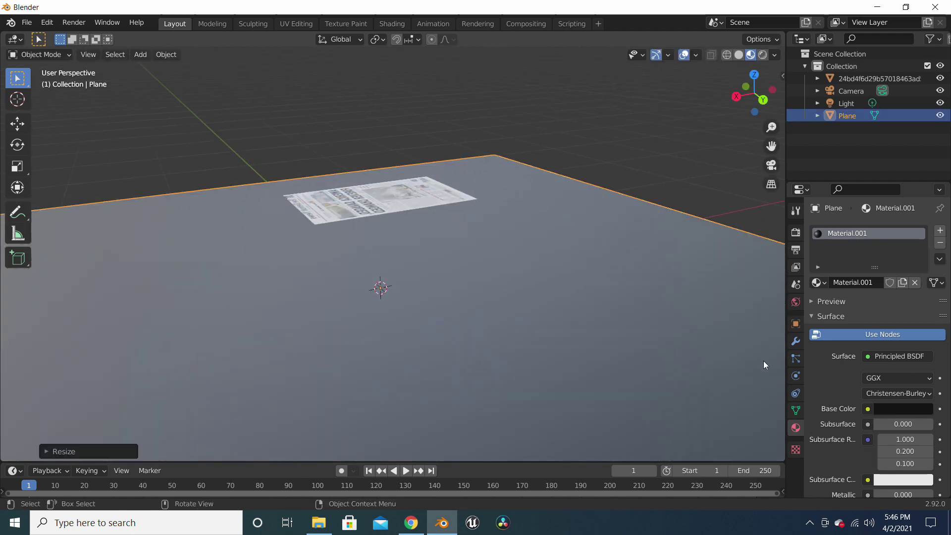
# Enable Collision physics on the ground plane and look over its softbody and cloth settings.
pyautogui.click(793, 378)
pyautogui.click(848, 259)
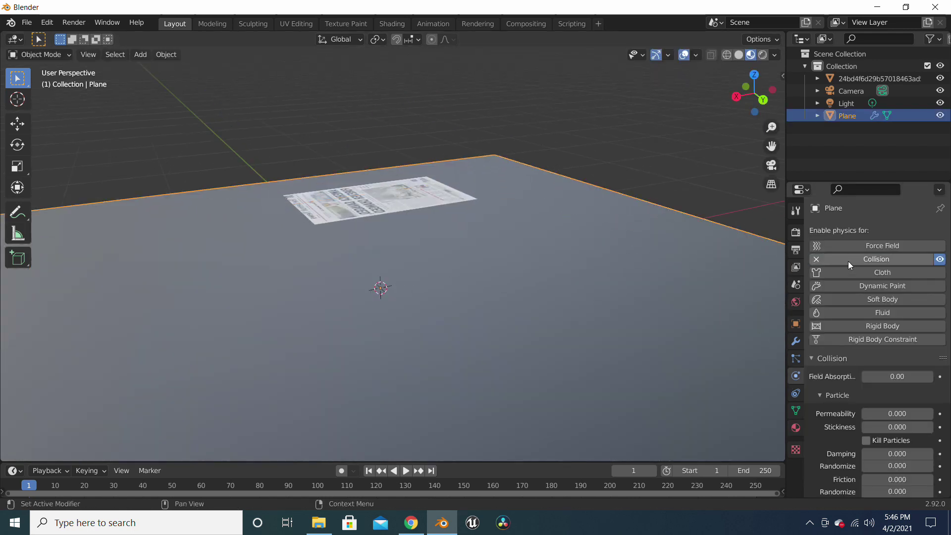
pyautogui.scroll(-5, 811, 406)
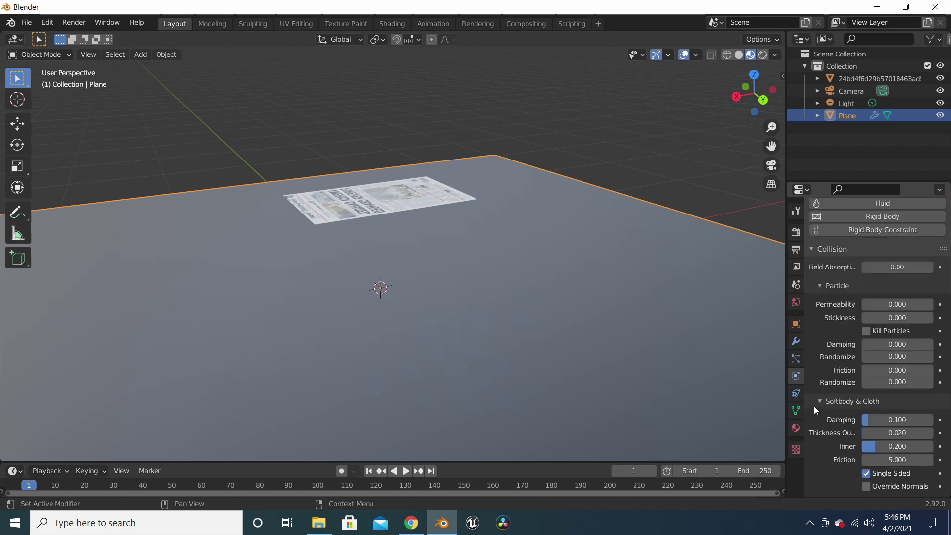
pyautogui.scroll(5, 814, 406)
# Enable Soft Body physics on the newspaper plane and expand its Edges settings.
pyautogui.click(412, 200)
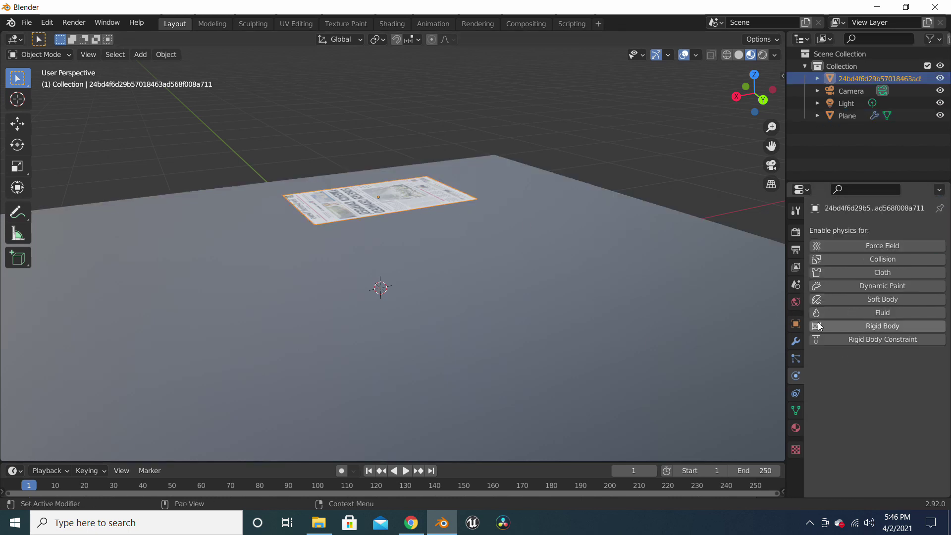
pyautogui.click(860, 299)
pyautogui.scroll(-1, 858, 384)
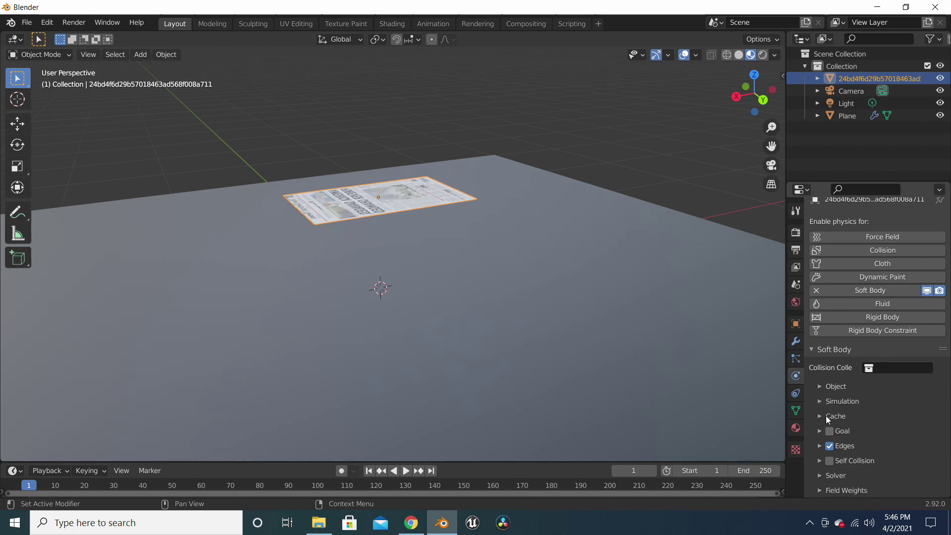
pyautogui.click(820, 447)
pyautogui.scroll(-5, 814, 451)
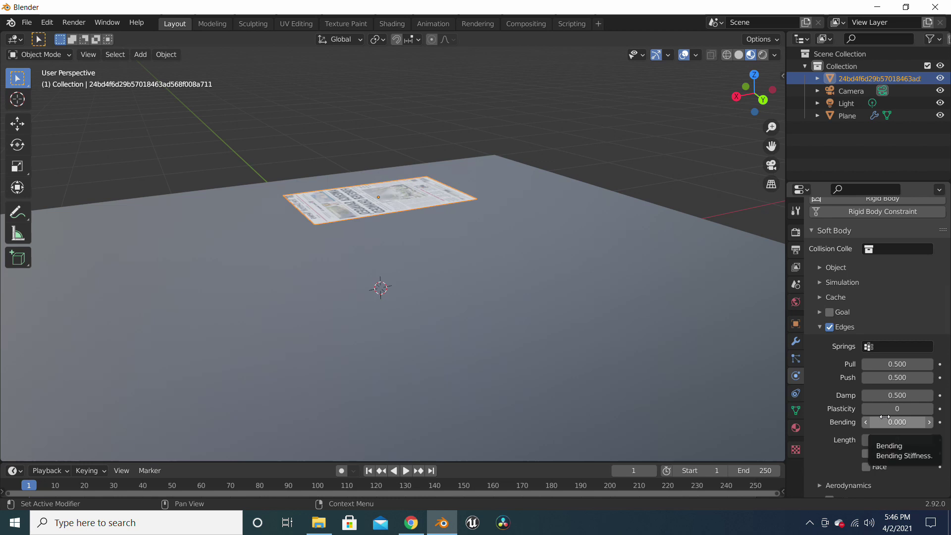
pyautogui.scroll(-2, 867, 424)
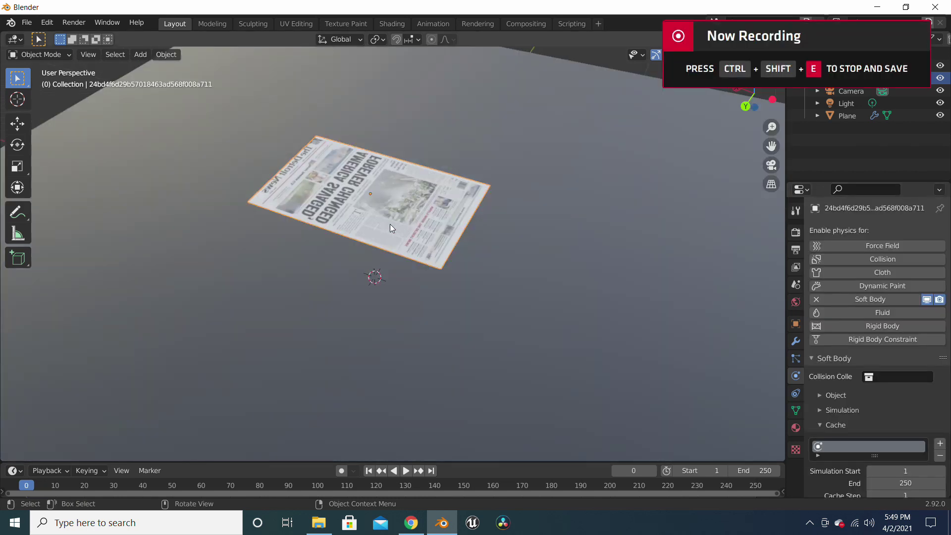
# Subdivide the newspaper mesh five times in Edit Mode and return to Object Mode.
pyautogui.press('Tab')
pyautogui.moveTo(390, 223); pyautogui.dragTo(370, 188, button='middle')
pyautogui.rightClick(369, 187)
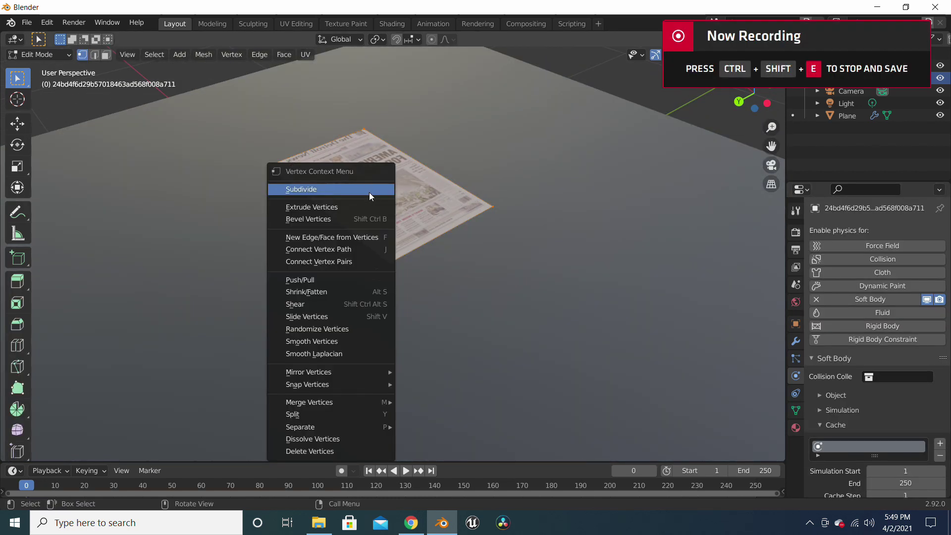
pyautogui.click(369, 193)
pyautogui.rightClick(370, 193)
pyautogui.click(369, 193)
pyautogui.rightClick(369, 192)
pyautogui.click(367, 191)
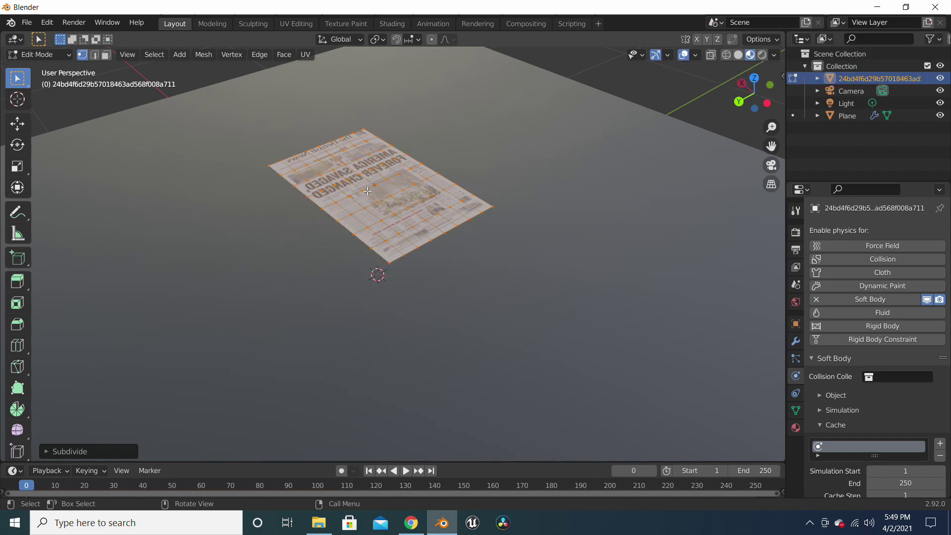
pyautogui.rightClick(367, 190)
pyautogui.click(367, 191)
pyautogui.moveTo(367, 191); pyautogui.dragTo(499, 184, button='middle')
pyautogui.rightClick(374, 197)
pyautogui.click(373, 198)
pyautogui.press('Tab')
pyautogui.press('Tab')
pyautogui.press('Tab')
# Collapse the newspaper's soft body Cache settings and set the Edges bending stiffness to 1.000.
pyautogui.moveTo(499, 185); pyautogui.dragTo(496, 180, button='middle')
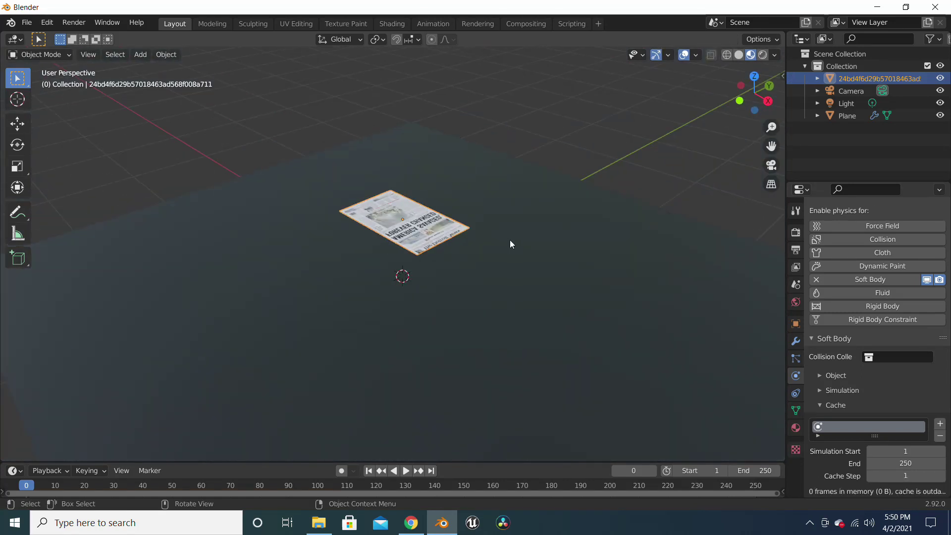
pyautogui.scroll(3, 510, 240)
pyautogui.keyDown('shift'); pyautogui.moveTo(520, 228); pyautogui.dragTo(493, 255, button='middle'); pyautogui.keyUp('shift')
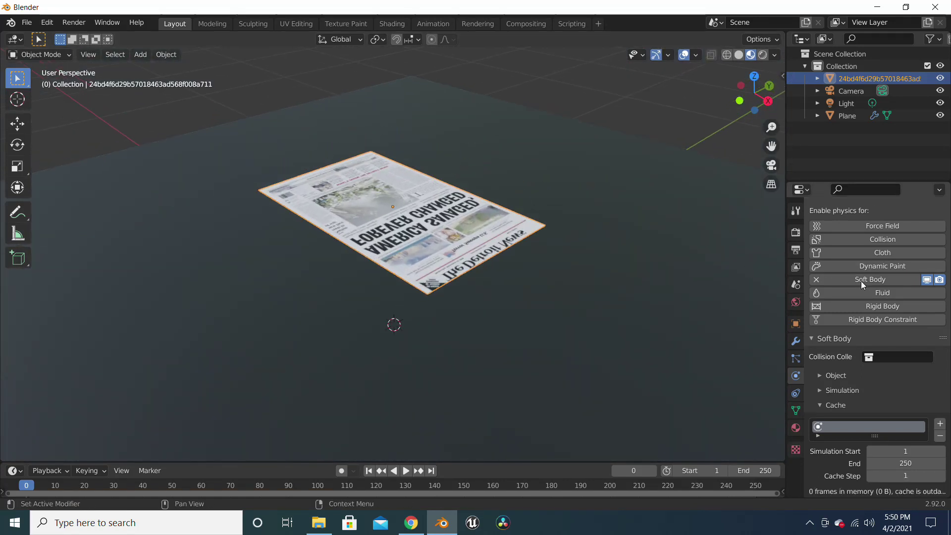
pyautogui.scroll(-2, 413, 224)
pyautogui.moveTo(431, 227); pyautogui.dragTo(414, 220, button='middle')
pyautogui.scroll(1, 414, 221)
pyautogui.scroll(-8, 847, 320)
pyautogui.scroll(-6, 850, 322)
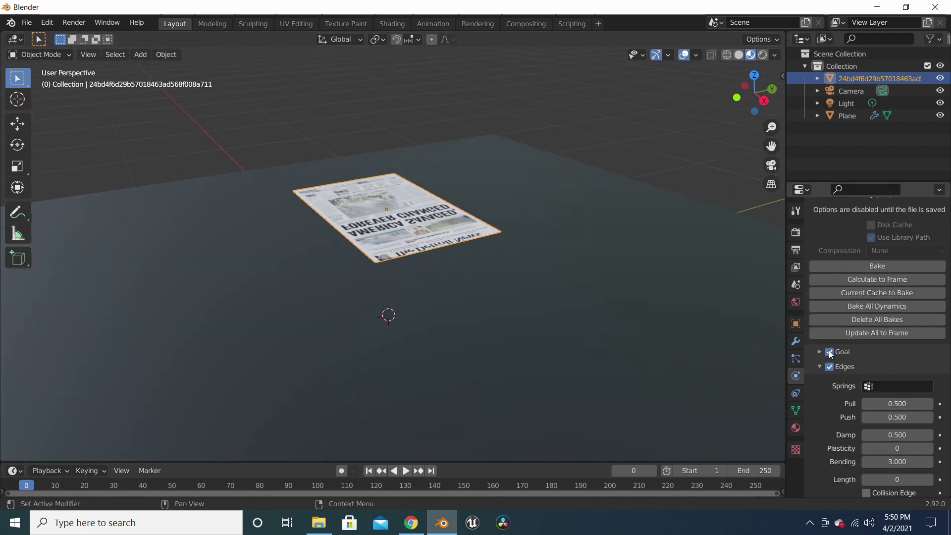
pyautogui.scroll(8, 824, 346)
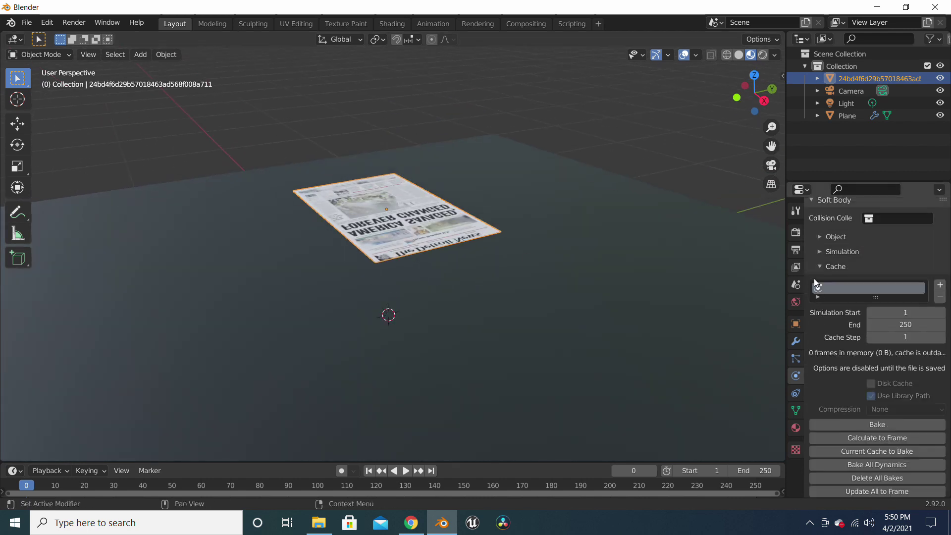
pyautogui.click(819, 307)
pyautogui.scroll(-6, 838, 311)
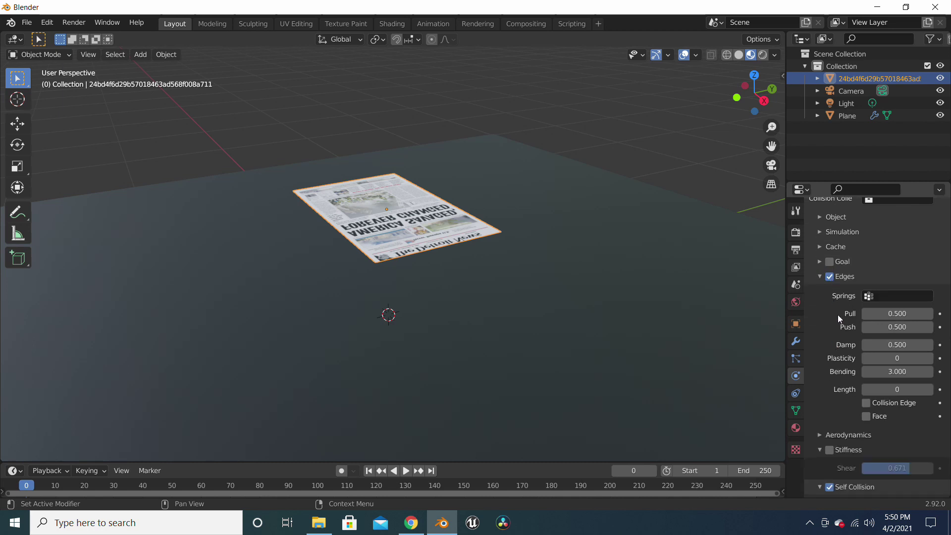
pyautogui.scroll(-1, 835, 392)
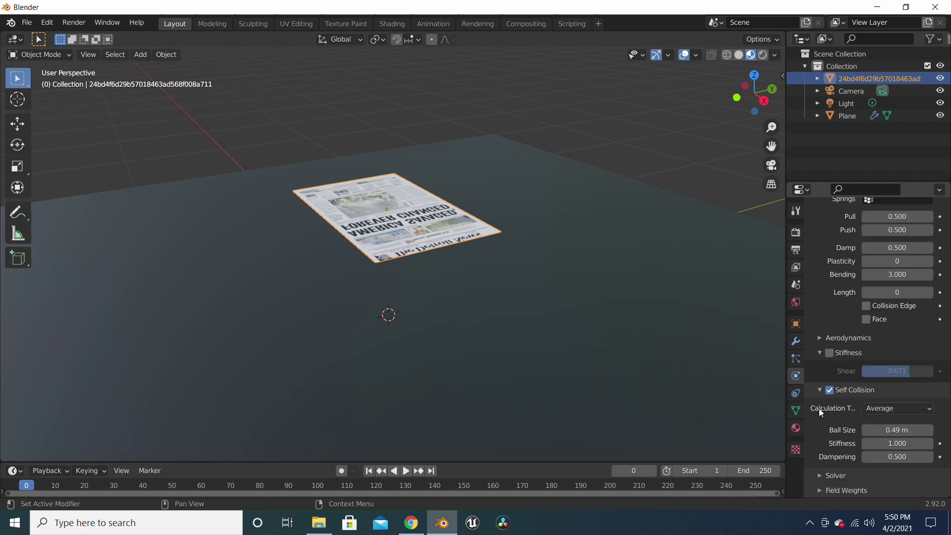
pyautogui.scroll(2, 842, 386)
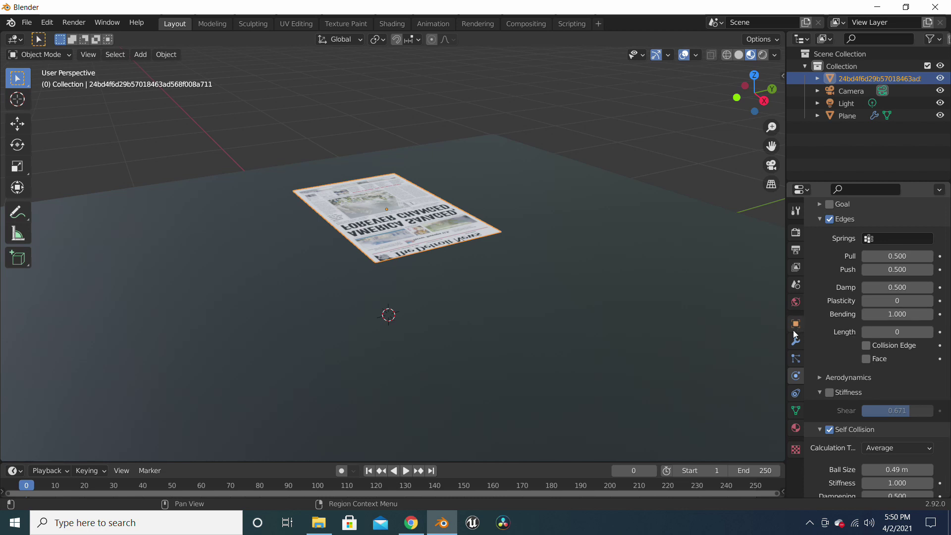
# Add a Wind force field at the origin and rotate it to tilt toward the newspaper.
pyautogui.moveTo(494, 260); pyautogui.dragTo(432, 236, button='middle')
pyautogui.hotkey('shift', 'a')
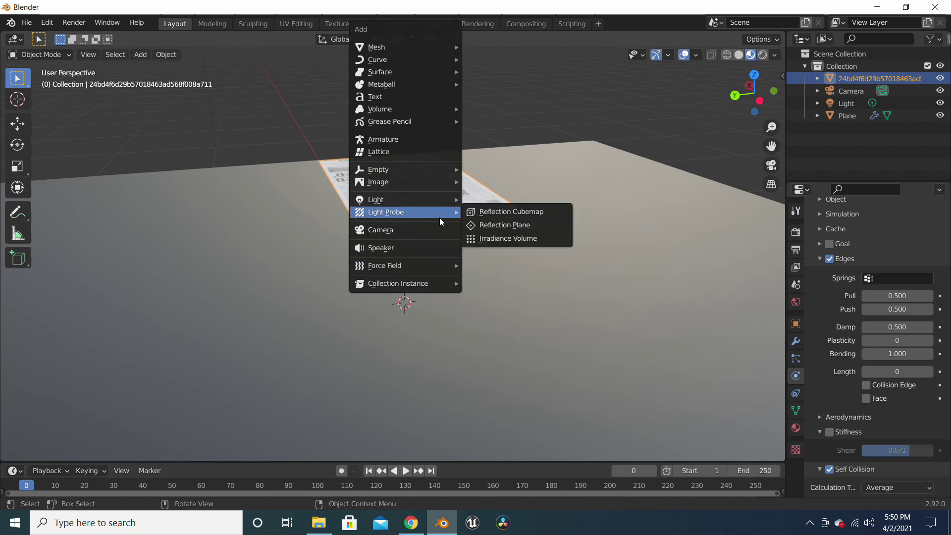
pyautogui.moveTo(453, 268)
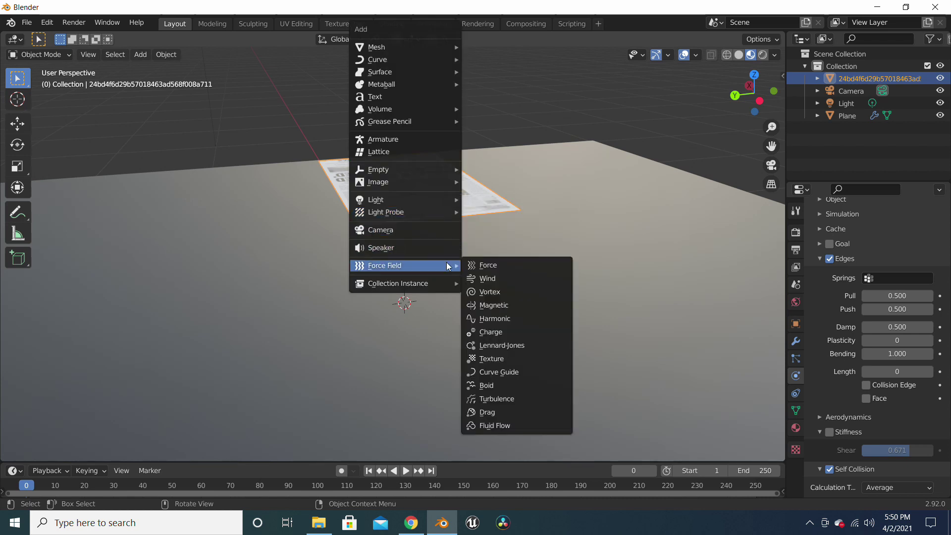
pyautogui.click(528, 277)
pyautogui.moveTo(528, 276); pyautogui.dragTo(601, 257, button='middle')
pyautogui.press('r')
pyautogui.click(474, 177)
# Play the animation to check how the wind affects the newspaper, and stop playback.
pyautogui.press('space')
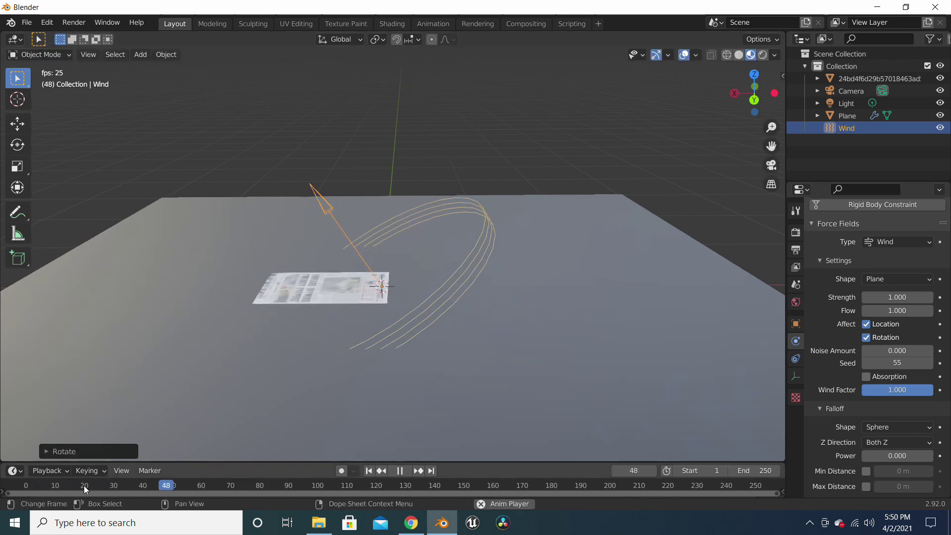
pyautogui.press('Escape')
# Add a Turbulence force field at the origin.
pyautogui.moveTo(547, 330); pyautogui.dragTo(564, 297, button='middle')
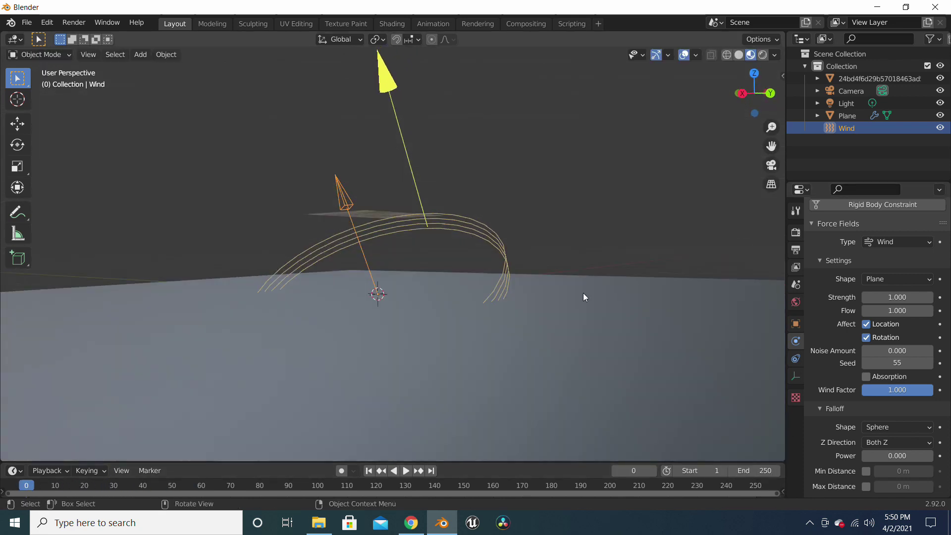
pyautogui.hotkey('shift', 'a')
pyautogui.moveTo(471, 291)
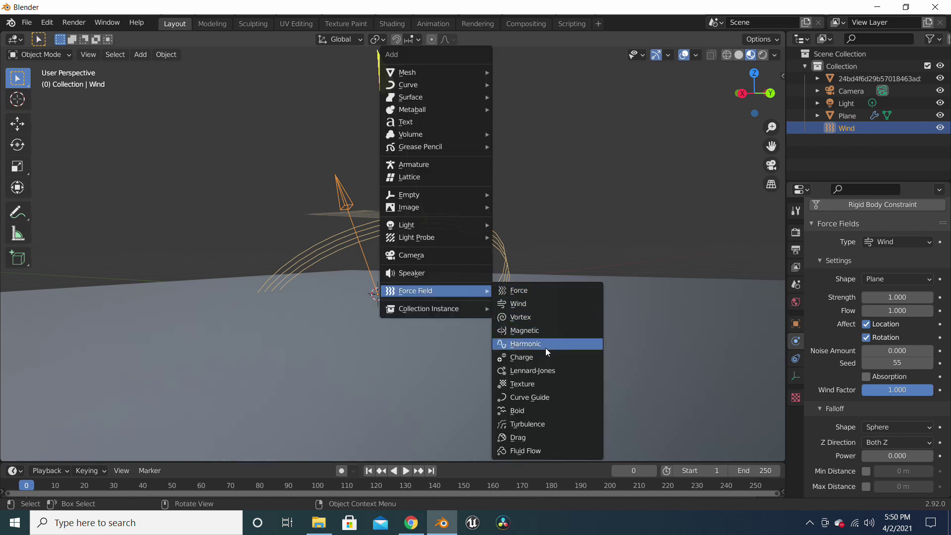
pyautogui.click(537, 425)
# Play the animation to check how the turbulence affects the newspaper, and stop playback at frame 0.
pyautogui.moveTo(548, 395); pyautogui.dragTo(494, 308, button='middle')
pyautogui.press('space')
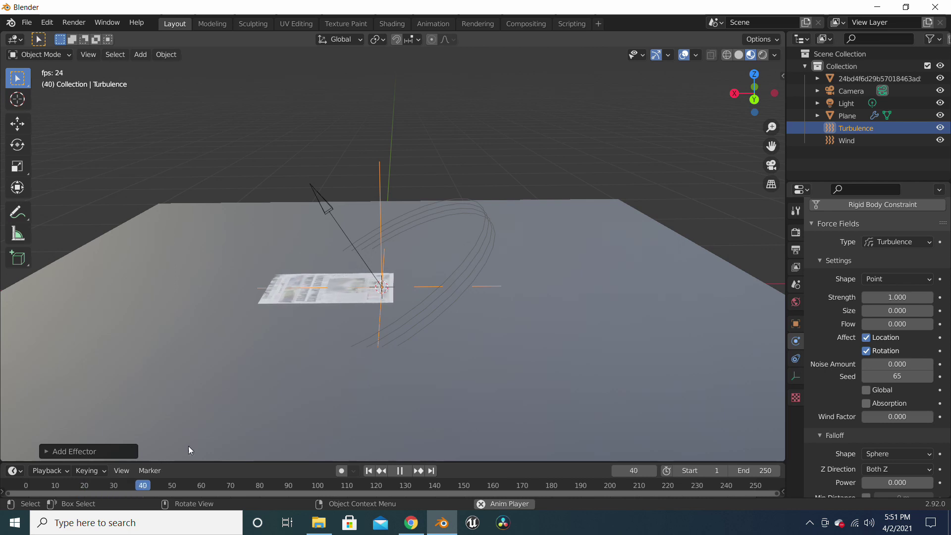
pyautogui.moveTo(104, 485); pyautogui.dragTo(778, 467)
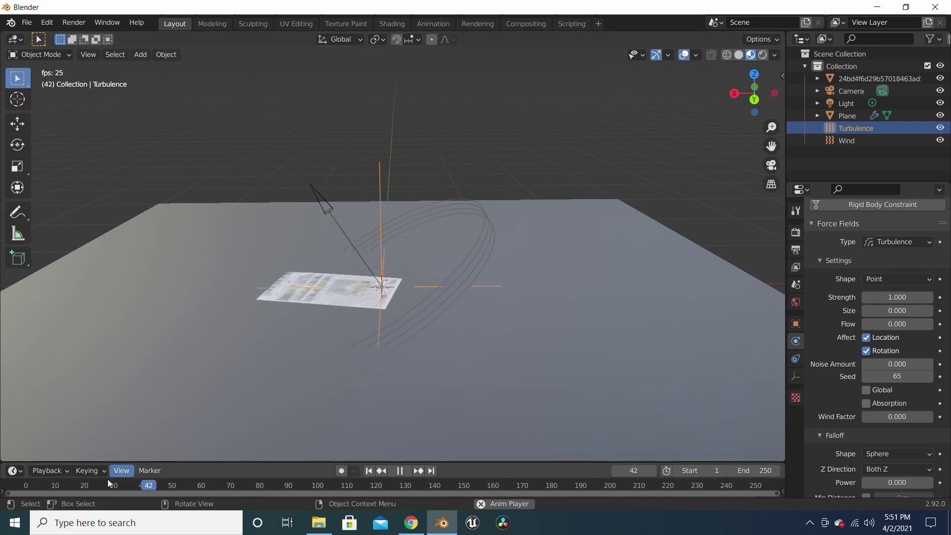
pyautogui.press('Escape')
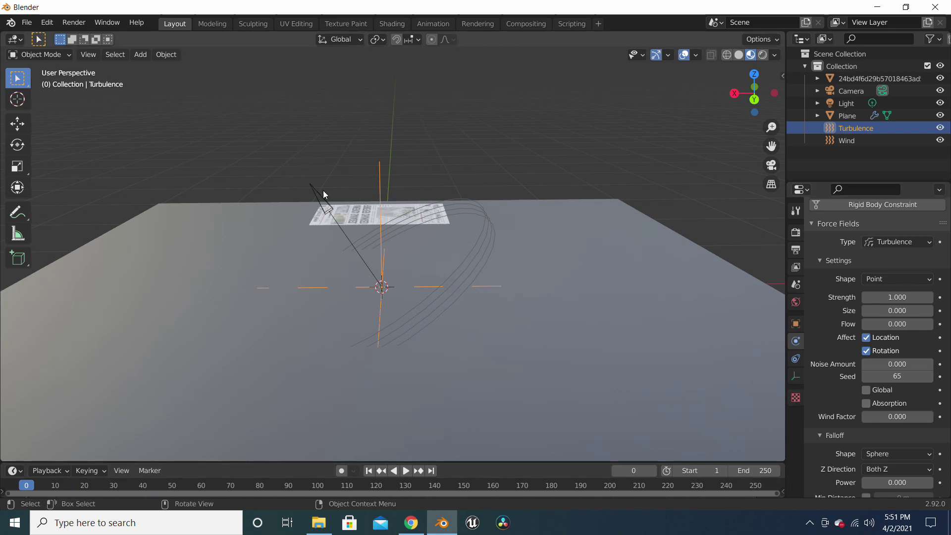
# Select the Wind force field and set its strength to 2.000.
pyautogui.click(324, 195)
pyautogui.scroll(2, 892, 350)
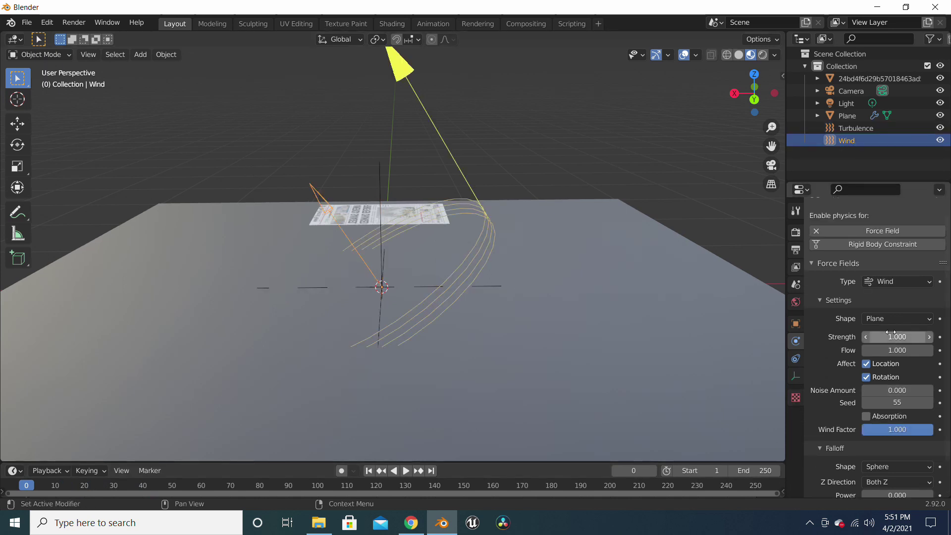
pyautogui.press('Return')
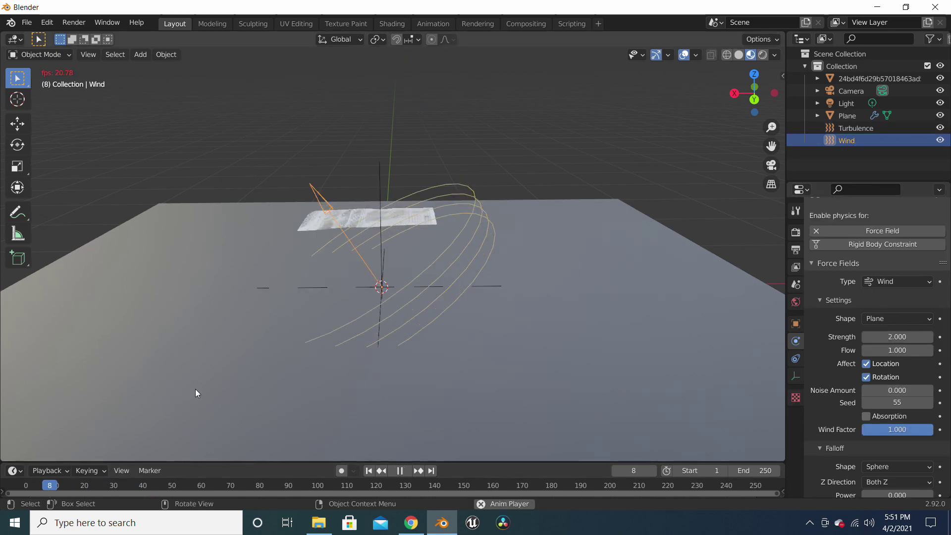
# Play the animation to check the newspaper's motion with the stronger wind, and return to frame 0.
pyautogui.moveTo(211, 392); pyautogui.dragTo(367, 384, button='middle')
pyautogui.press('space')
pyautogui.moveTo(295, 483); pyautogui.dragTo(26, 477)
pyautogui.moveTo(420, 313); pyautogui.dragTo(481, 345, button='middle')
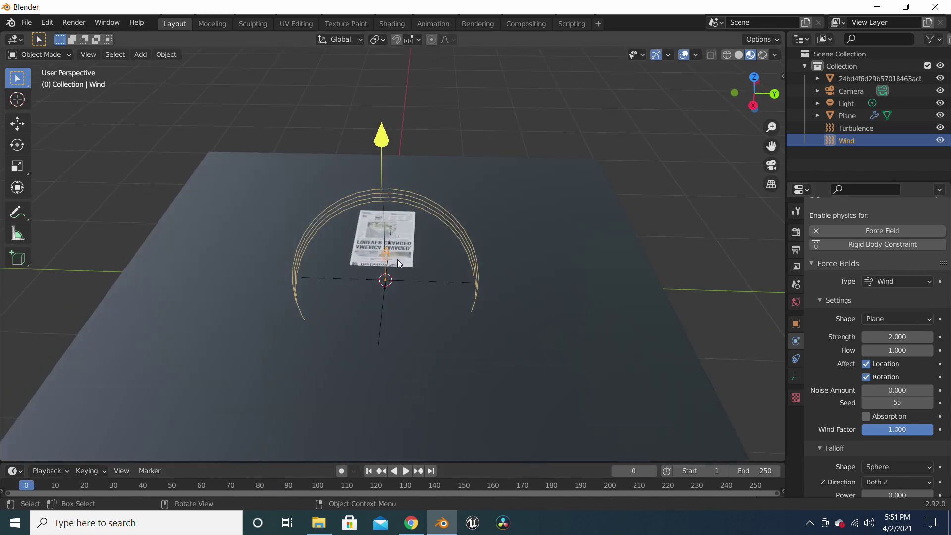
# Duplicate the newspaper twice along the Y axis to make a row of three, spaced about 0.75 m apart.
pyautogui.click(401, 254)
pyautogui.moveTo(432, 273); pyautogui.dragTo(457, 286, button='middle')
pyautogui.hotkey('shift', 'd')
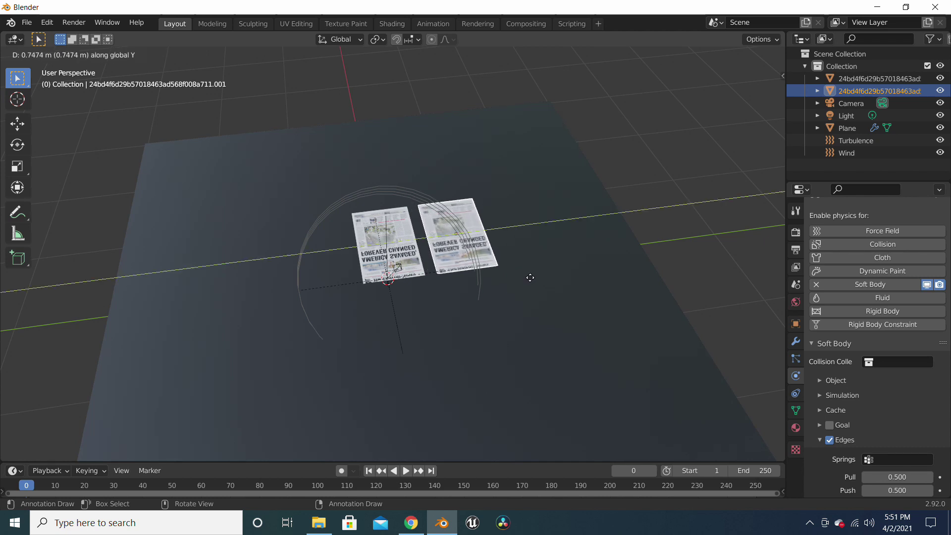
pyautogui.click(531, 277)
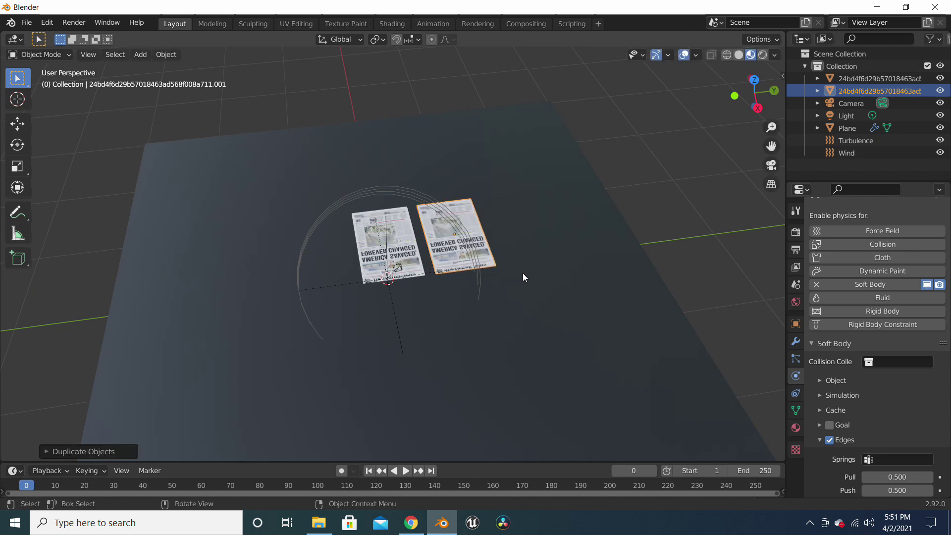
pyautogui.hotkey('shift', 'd')
pyautogui.click(577, 265)
# Duplicate the end newspaper about 1.04 m along X and copy it twice back along Y to form a second row of three.
pyautogui.hotkey('shift', 'd')
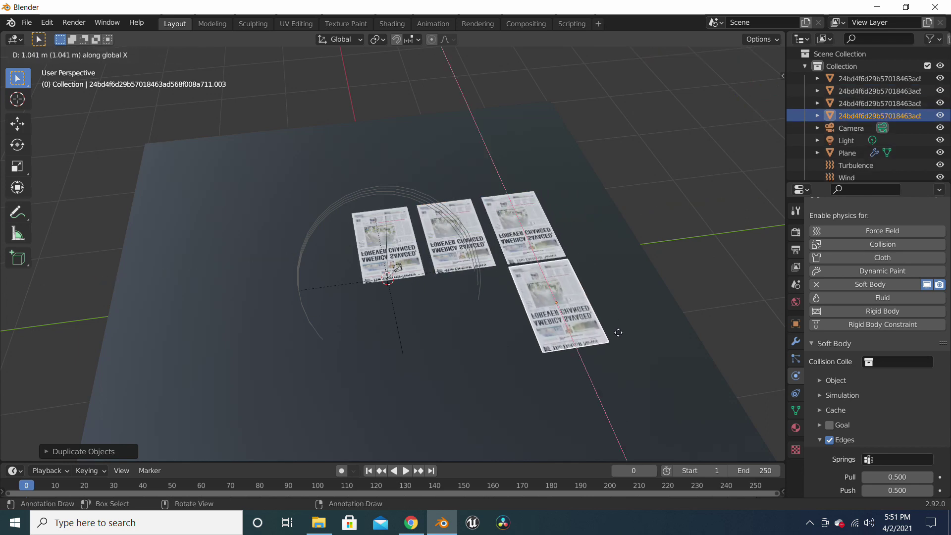
pyautogui.hotkey('shift', 'd')
pyautogui.click(550, 348)
pyautogui.hotkey('shift', 'd')
pyautogui.press('y')
pyautogui.click(469, 336)
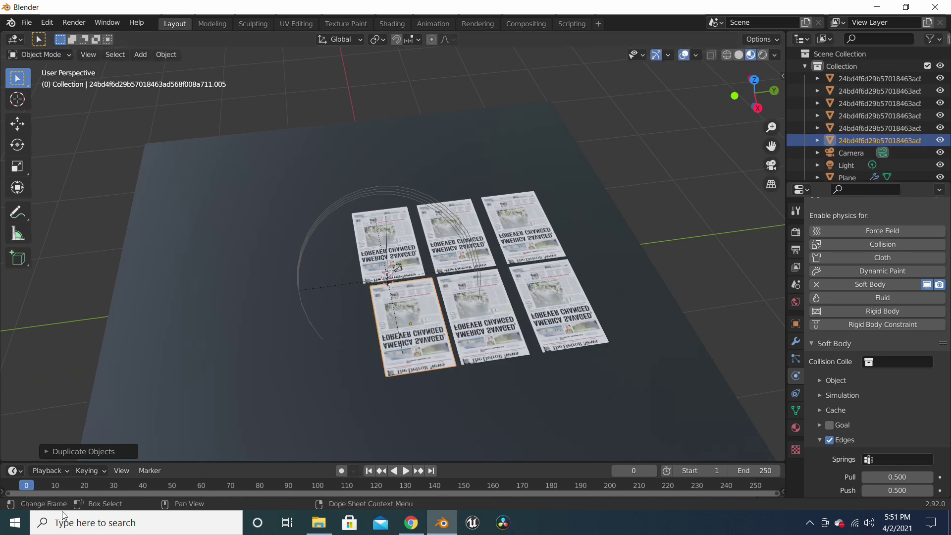
# Play the simulation with all six newspapers, pause it and switch the viewport to Solid shading.
pyautogui.moveTo(469, 336); pyautogui.dragTo(454, 308, button='middle')
pyautogui.press('space')
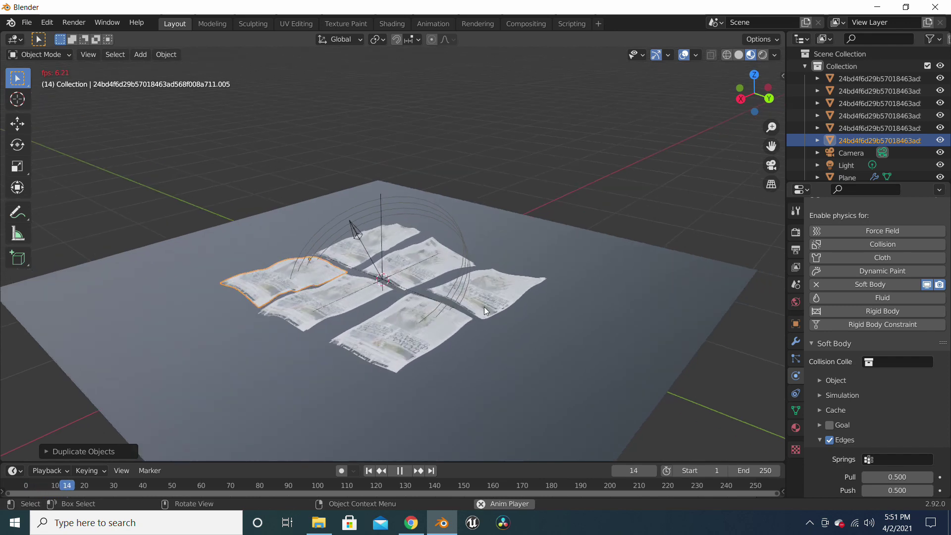
pyautogui.press('space')
pyautogui.click(739, 55)
# Replay the six-newspaper simulation in Solid shading from several angles and return to frame 0.
pyautogui.press('space')
pyautogui.moveTo(257, 397); pyautogui.dragTo(599, 393, button='middle')
pyautogui.press('space')
pyautogui.click(28, 485)
pyautogui.press('space')
pyautogui.press('space')
pyautogui.click(26, 485)
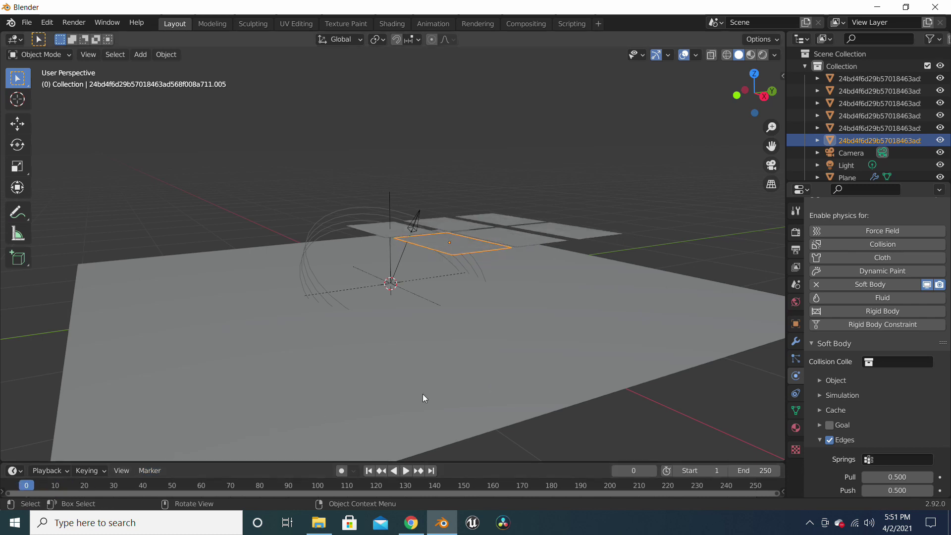
# Check the newspaper's mesh in Edit Mode, return to Object Mode and play the simulation again.
pyautogui.press('Tab')
pyautogui.moveTo(429, 320); pyautogui.dragTo(315, 331, button='middle')
pyautogui.press('Tab')
pyautogui.press('space')
pyautogui.moveTo(188, 410); pyautogui.dragTo(330, 321, button='middle')
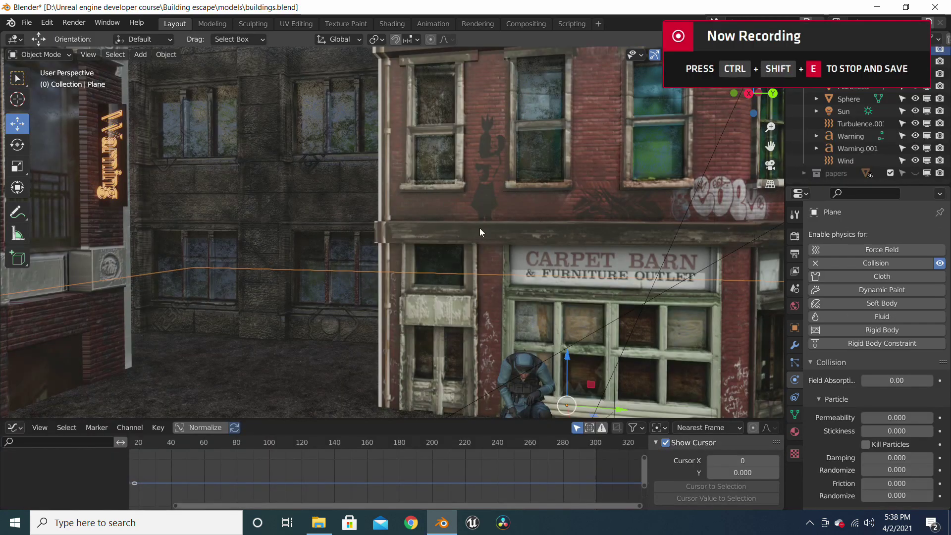
# Examine the building facades surrounding the street in the buildings.blend scene.
pyautogui.scroll(-3, 480, 227)
pyautogui.moveTo(484, 234); pyautogui.dragTo(500, 233, button='middle')
pyautogui.moveTo(382, 226); pyautogui.dragTo(358, 231, button='middle')
pyautogui.scroll(-4, 413, 239)
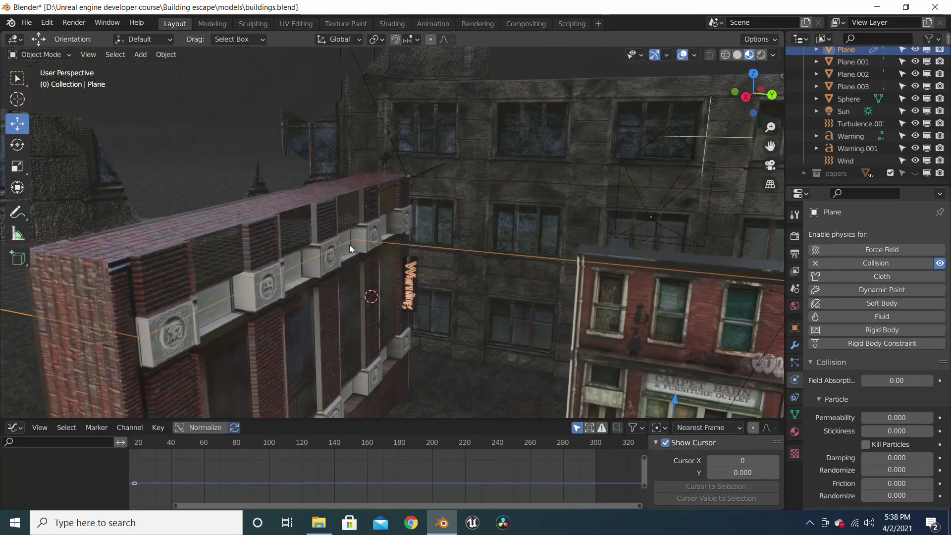
pyautogui.keyDown('shift'); pyautogui.moveTo(349, 246); pyautogui.dragTo(336, 251, button='middle'); pyautogui.keyUp('shift')
pyautogui.keyDown('shift'); pyautogui.moveTo(473, 215); pyautogui.dragTo(292, 166, button='middle'); pyautogui.keyUp('shift')
pyautogui.scroll(-3, 576, 234)
pyautogui.moveTo(575, 235)
pyautogui.mouseDown(button='middle')
pyautogui.moveTo(552, 221)
pyautogui.moveTo(415, 232)
pyautogui.moveTo(574, 225)
pyautogui.mouseUp(button='middle')
pyautogui.scroll(-4, 573, 226)
pyautogui.scroll(5, 457, 239)
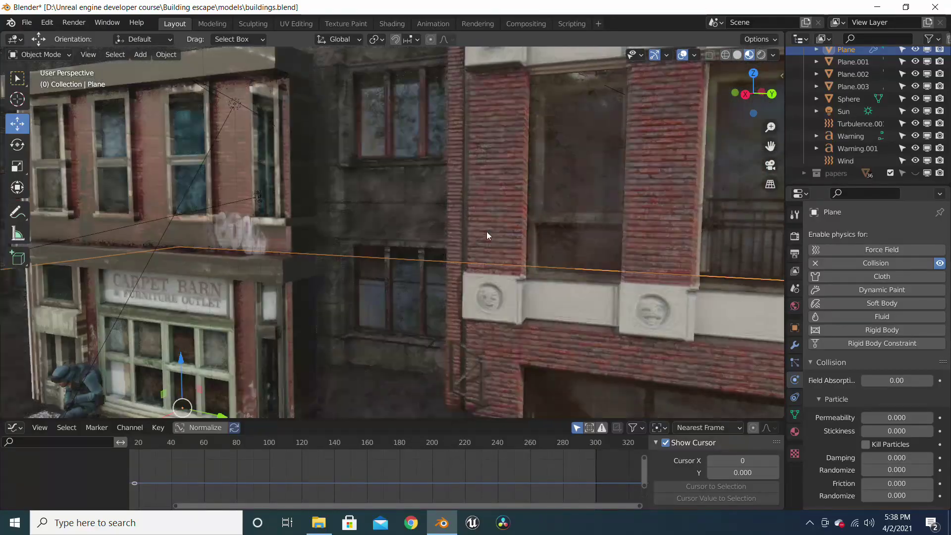
# Examine the Carpet Barn storefront and the ground in front of it, close up and from a distance.
pyautogui.moveTo(455, 239); pyautogui.dragTo(511, 243, button='middle')
pyautogui.scroll(6, 487, 200)
pyautogui.scroll(3, 432, 229)
pyautogui.scroll(-10, 505, 251)
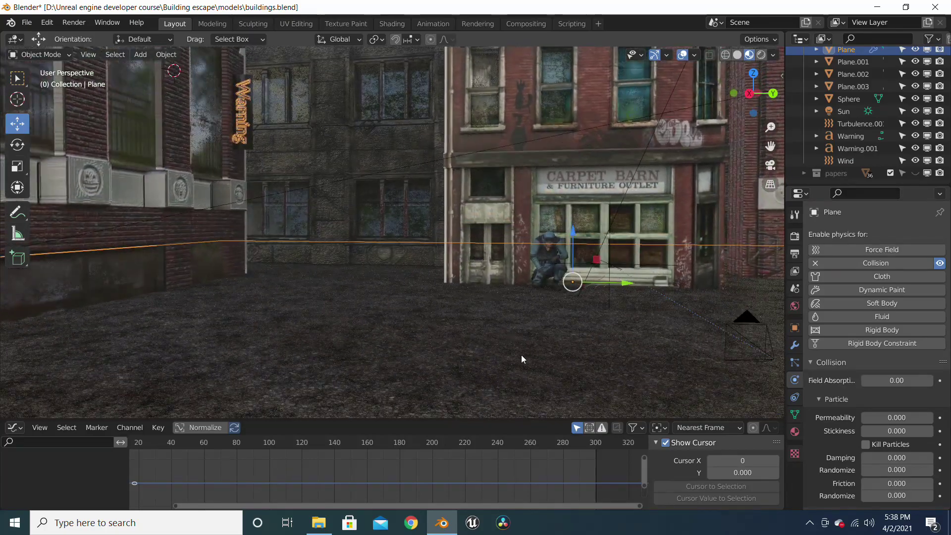
pyautogui.scroll(5, 530, 385)
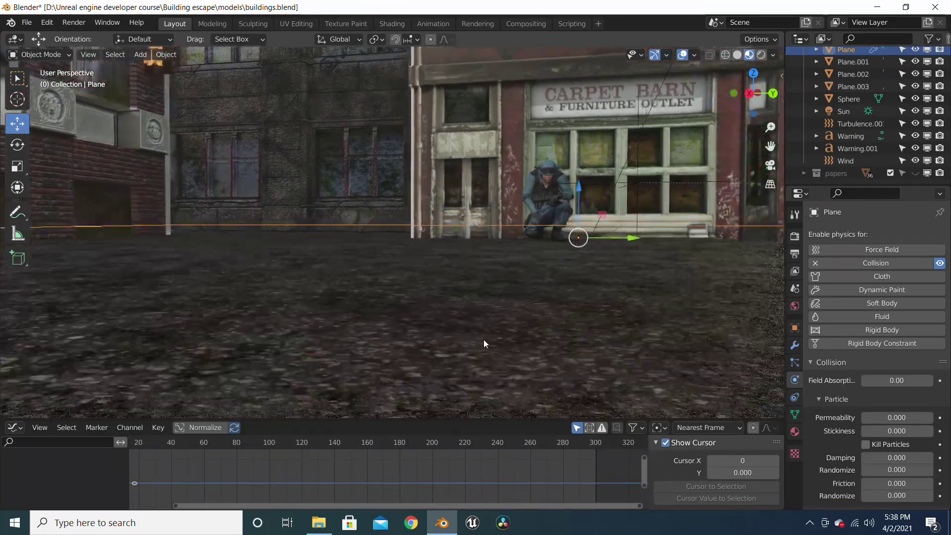
pyautogui.keyDown('shift'); pyautogui.moveTo(481, 344); pyautogui.dragTo(479, 160, button='middle'); pyautogui.keyUp('shift')
pyautogui.scroll(-6, 469, 151)
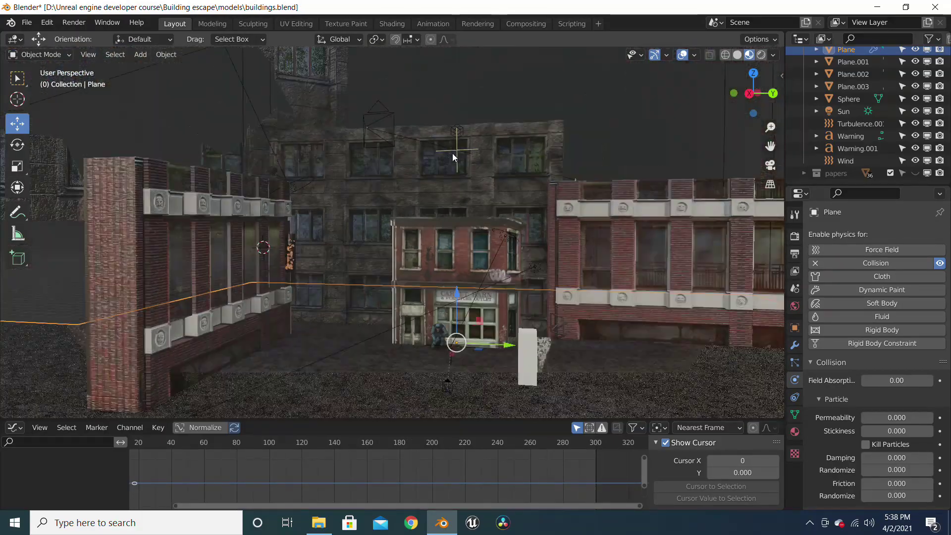
pyautogui.scroll(-2, 453, 158)
pyautogui.scroll(1, 439, 172)
# Examine the ruined buildings behind the street by selecting several of their parts and viewing them from different sides.
pyautogui.moveTo(446, 176); pyautogui.dragTo(593, 290, button='middle')
pyautogui.scroll(-4, 594, 294)
pyautogui.click(494, 197)
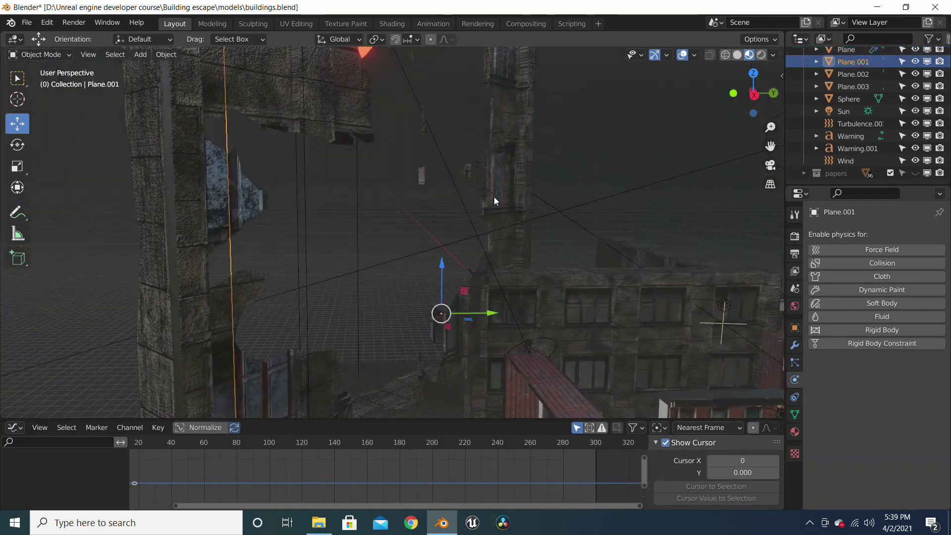
pyautogui.scroll(-2, 368, 169)
pyautogui.click(347, 140)
pyautogui.moveTo(325, 122); pyautogui.dragTo(314, 141, button='middle')
pyautogui.press('s')
pyautogui.rightClick(470, 182)
pyautogui.click(485, 166)
pyautogui.moveTo(441, 168); pyautogui.dragTo(485, 178, button='middle')
pyautogui.scroll(4, 440, 217)
pyautogui.scroll(-6, 449, 231)
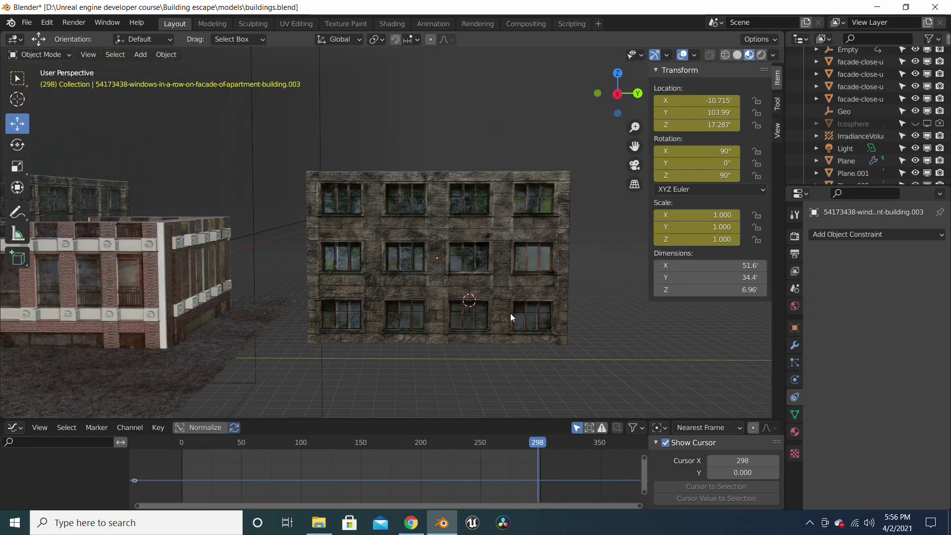
# Add a UV sphere, scale it to 17.599 and place it over the upper part of the apartment building facade.
pyautogui.hotkey('shift', 'a')
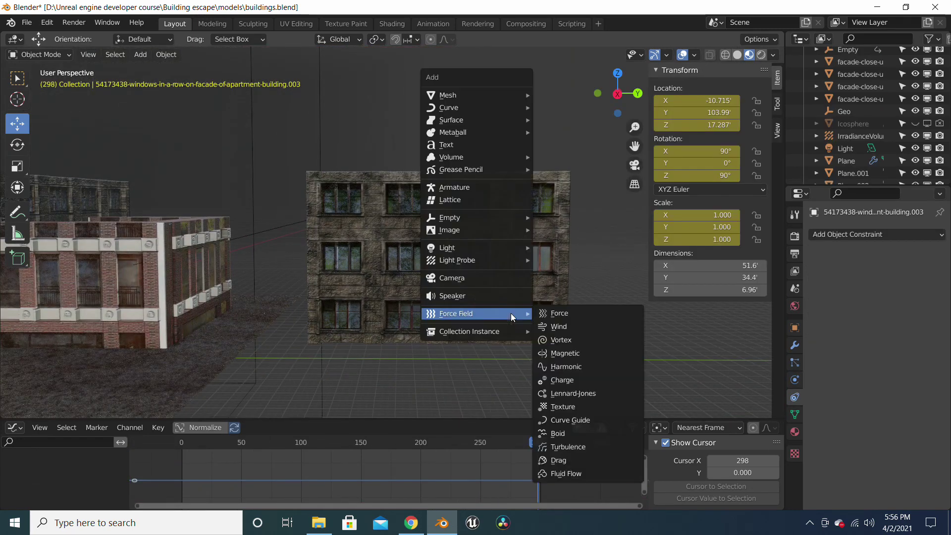
pyautogui.moveTo(520, 96)
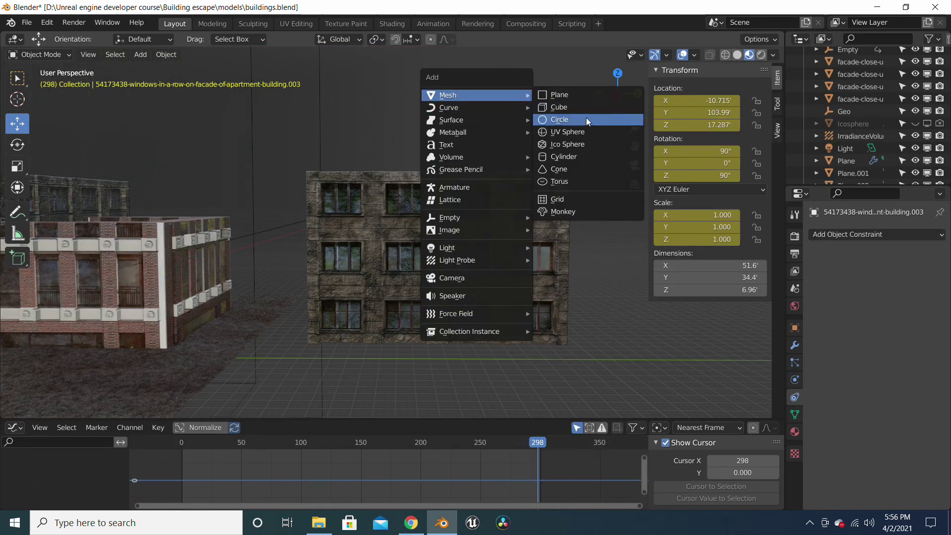
pyautogui.click(592, 132)
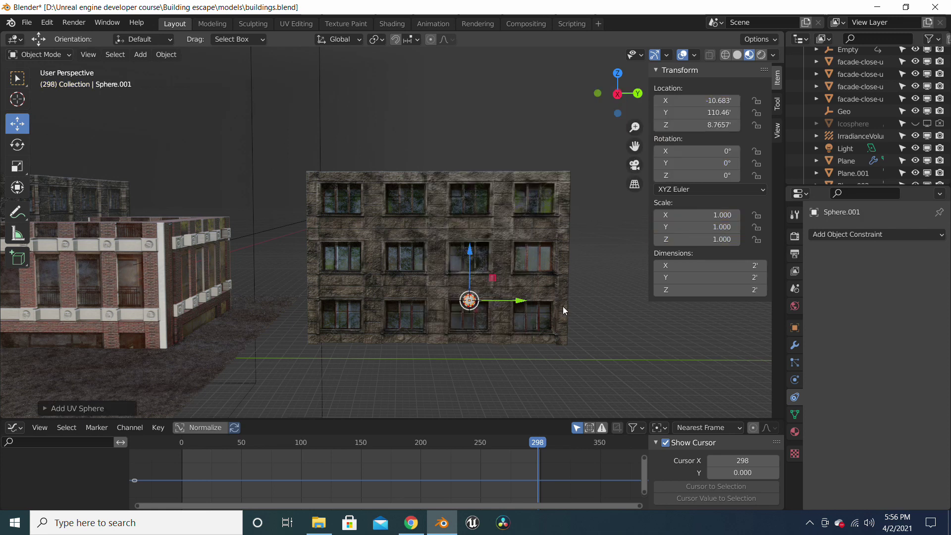
pyautogui.click(86, 95)
pyautogui.press('g')
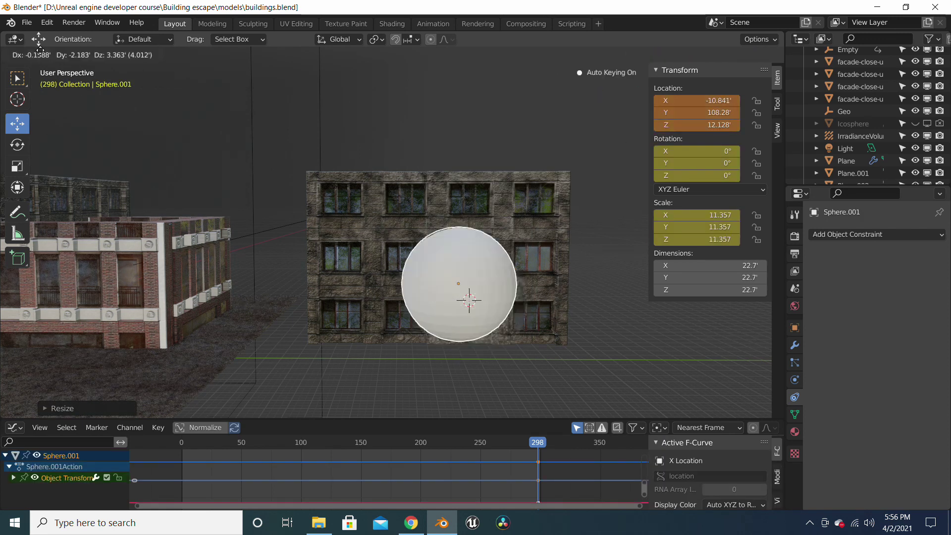
pyautogui.click(29, 354)
pyautogui.press('s')
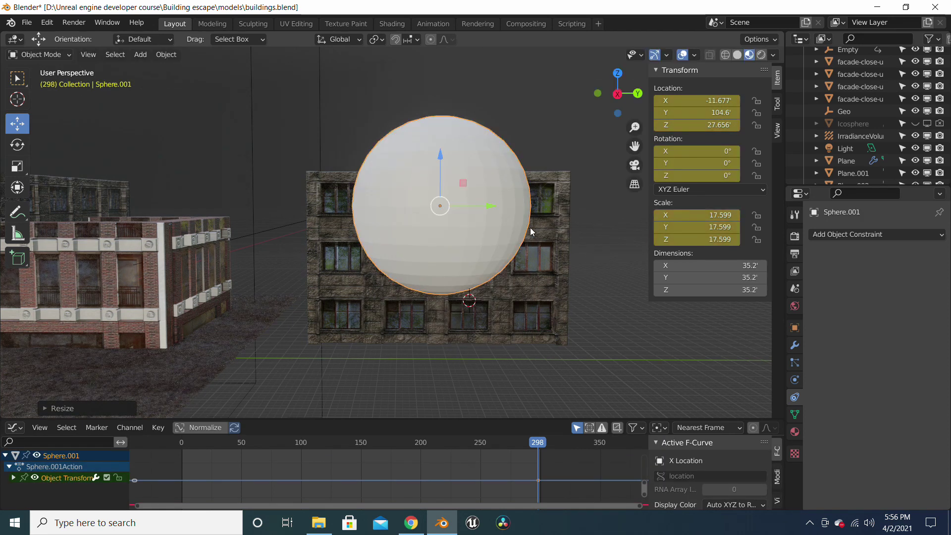
pyautogui.click(669, 365)
# Add a Displace modifier to the sphere.
pyautogui.scroll(4, 537, 242)
pyautogui.click(864, 235)
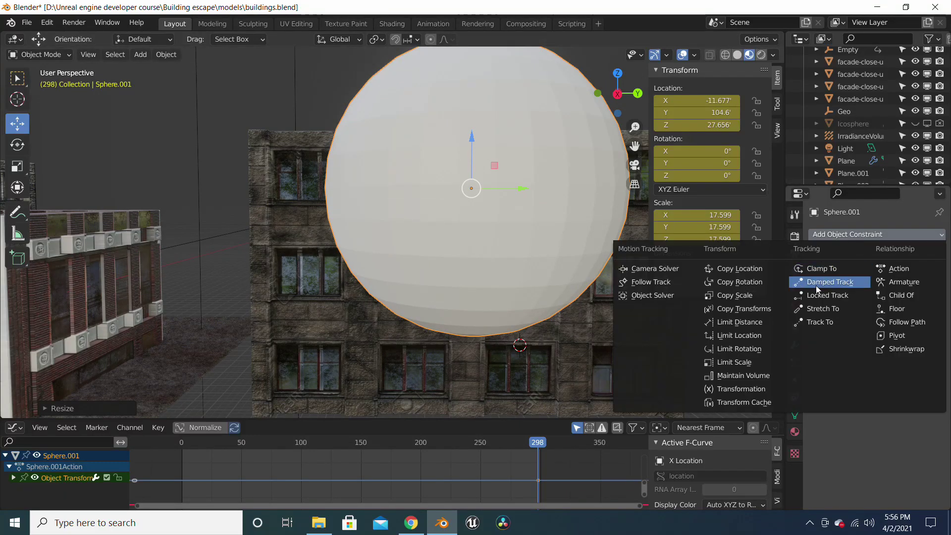
pyautogui.click(796, 254)
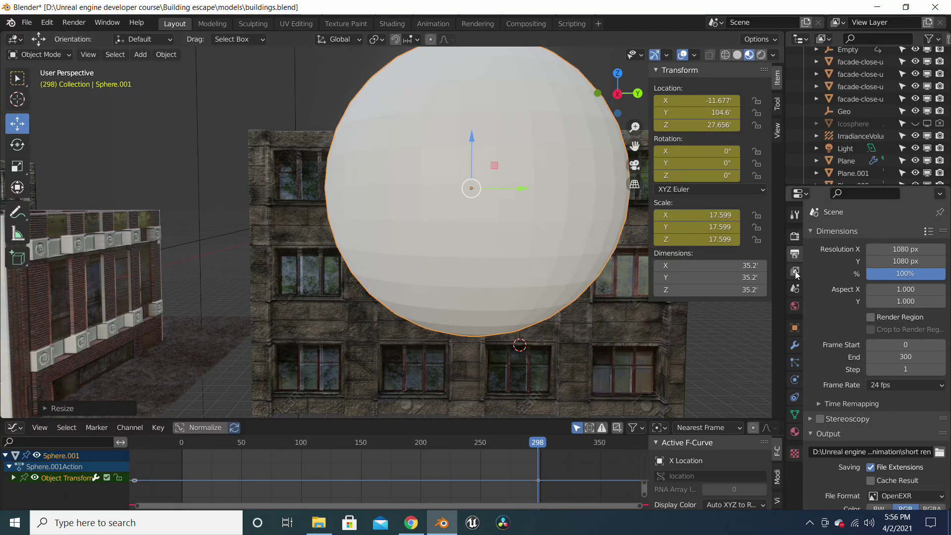
pyautogui.click(796, 273)
pyautogui.click(796, 289)
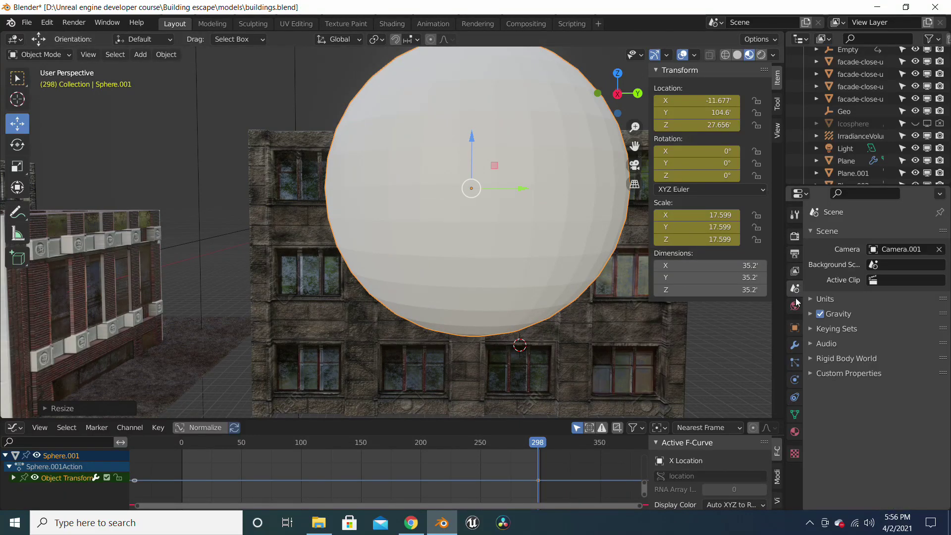
pyautogui.click(796, 345)
pyautogui.click(842, 235)
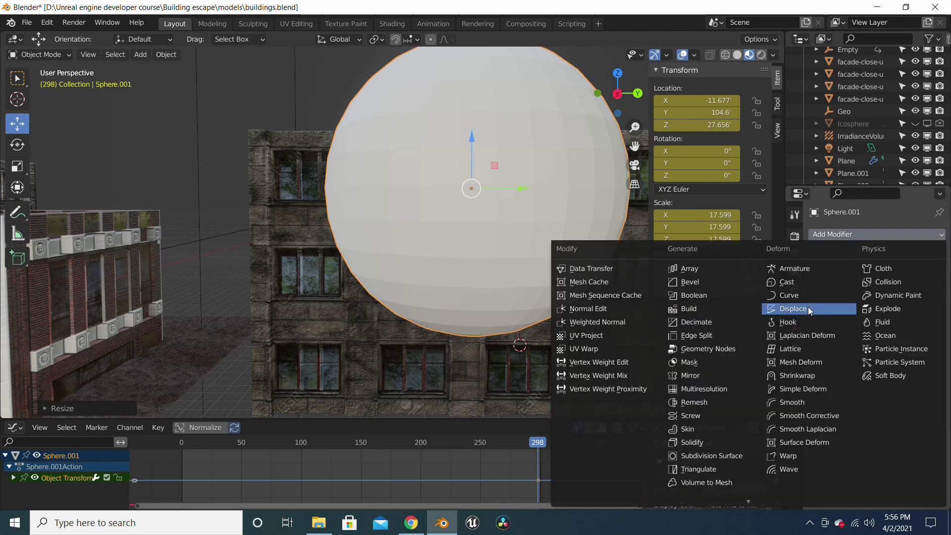
pyautogui.click(793, 308)
pyautogui.scroll(-5, 465, 277)
pyautogui.scroll(2, 451, 283)
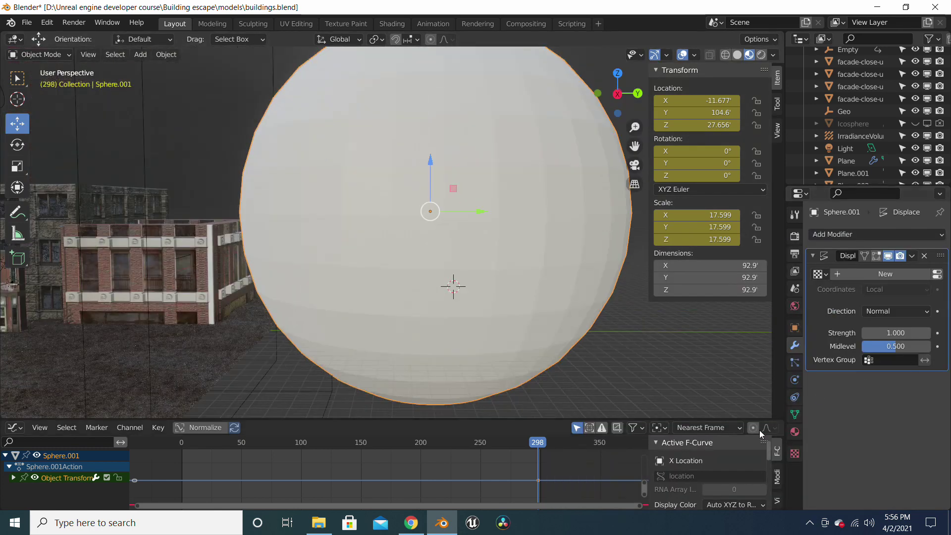
# Create a new texture for the sphere's Displace modifier and change its type to a procedural texture.
pyautogui.click(797, 452)
pyautogui.click(871, 251)
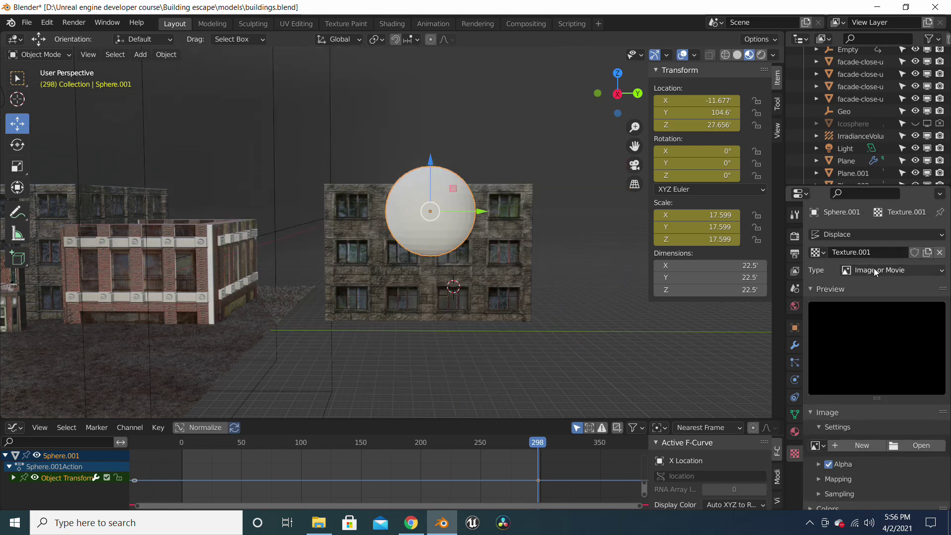
pyautogui.click(874, 269)
pyautogui.click(885, 312)
pyautogui.scroll(2, 515, 244)
# Shade the displaced sphere smooth and inspect its shape.
pyautogui.moveTo(515, 244); pyautogui.dragTo(556, 243, button='middle')
pyautogui.rightClick(569, 204)
pyautogui.click(567, 199)
pyautogui.moveTo(580, 200); pyautogui.dragTo(503, 211, button='middle')
# Select the apartment building facade overlapped by the displaced sphere and add a Boolean modifier to it.
pyautogui.click(795, 346)
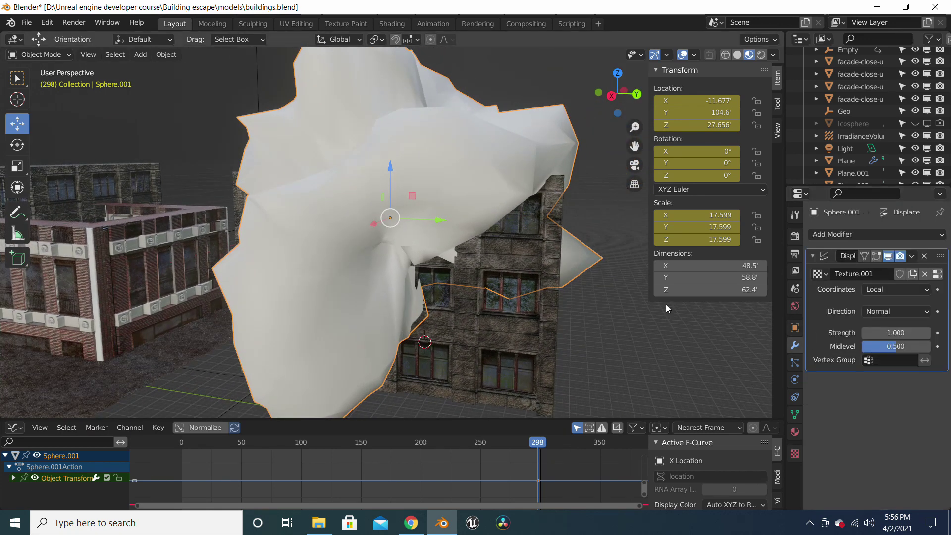
pyautogui.moveTo(575, 286); pyautogui.dragTo(512, 286, button='middle')
pyautogui.click(513, 286)
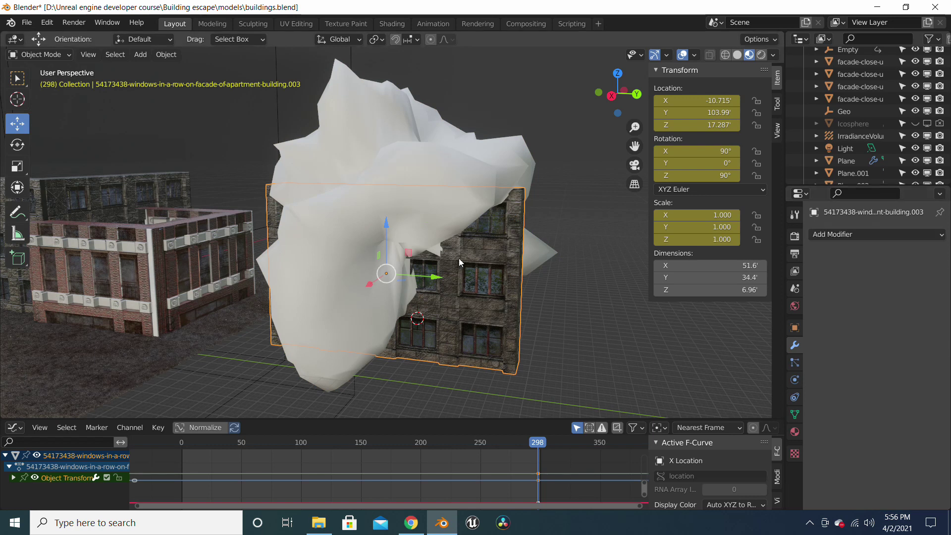
pyautogui.click(414, 197)
pyautogui.click(505, 293)
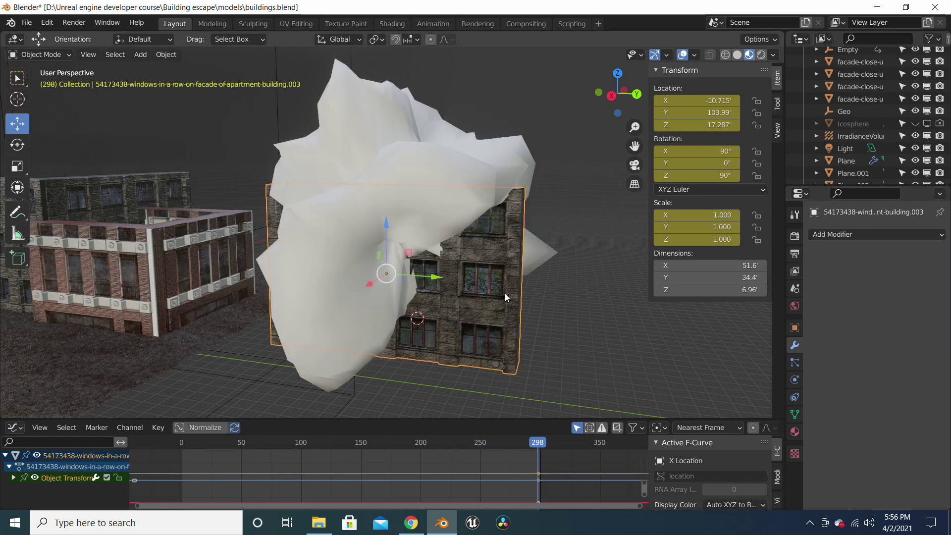
pyautogui.click(867, 232)
pyautogui.click(568, 266)
pyautogui.click(500, 259)
pyautogui.click(829, 234)
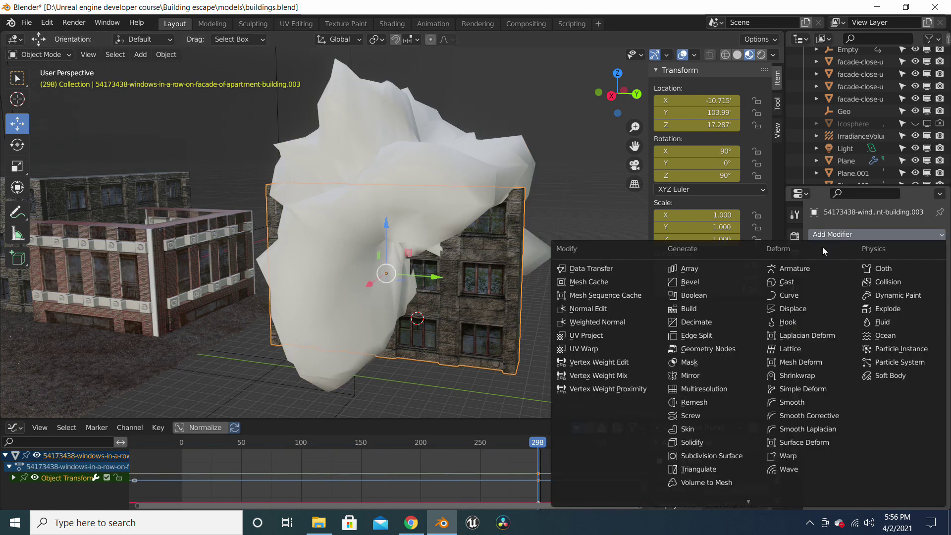
pyautogui.click(722, 295)
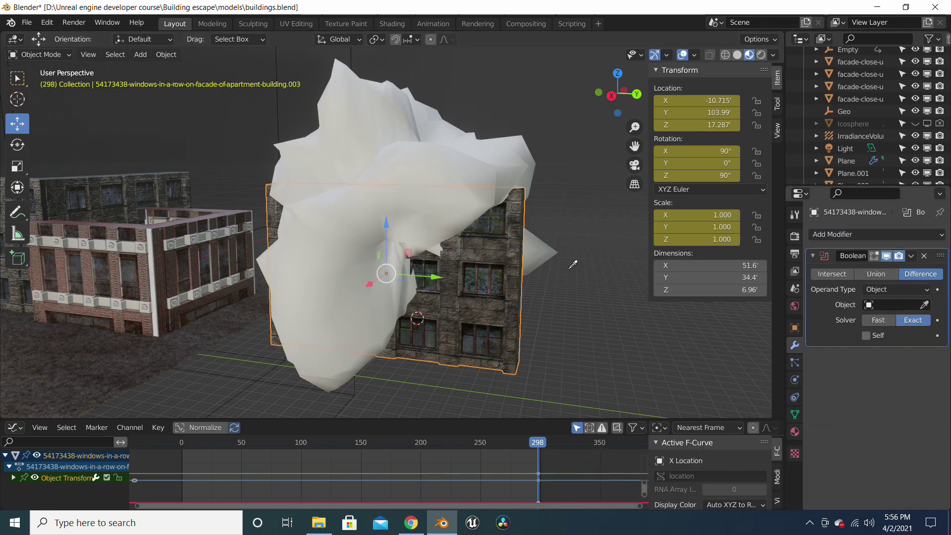
# Use the displaced sphere as the Boolean Difference object on the facade and hide the sphere, showing it once for comparison.
pyautogui.moveTo(398, 193); pyautogui.dragTo(563, 206, button='middle')
pyautogui.click(514, 194)
pyautogui.press('h')
pyautogui.scroll(2, 563, 205)
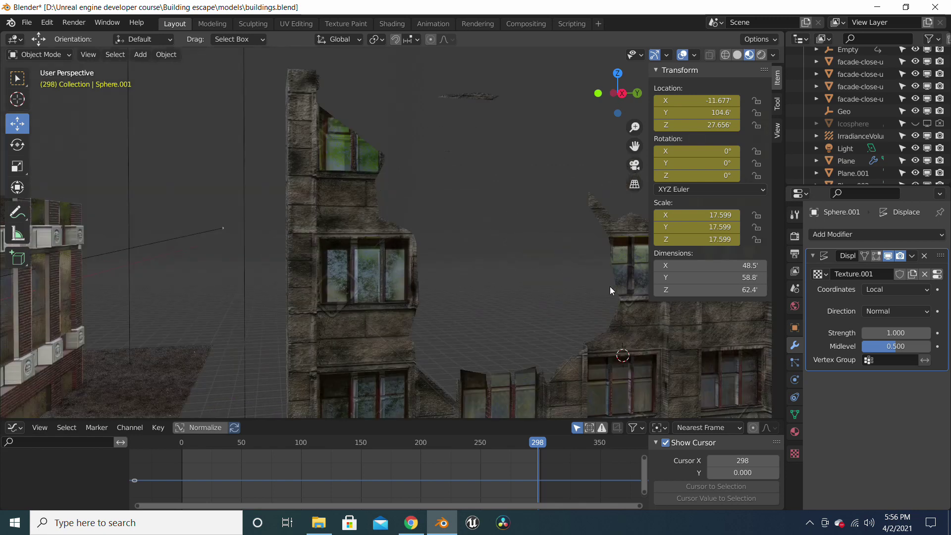
pyautogui.keyDown('shift'); pyautogui.moveTo(613, 291); pyautogui.dragTo(536, 255, button='middle'); pyautogui.keyUp('shift')
pyautogui.hotkey('alt', 'h')
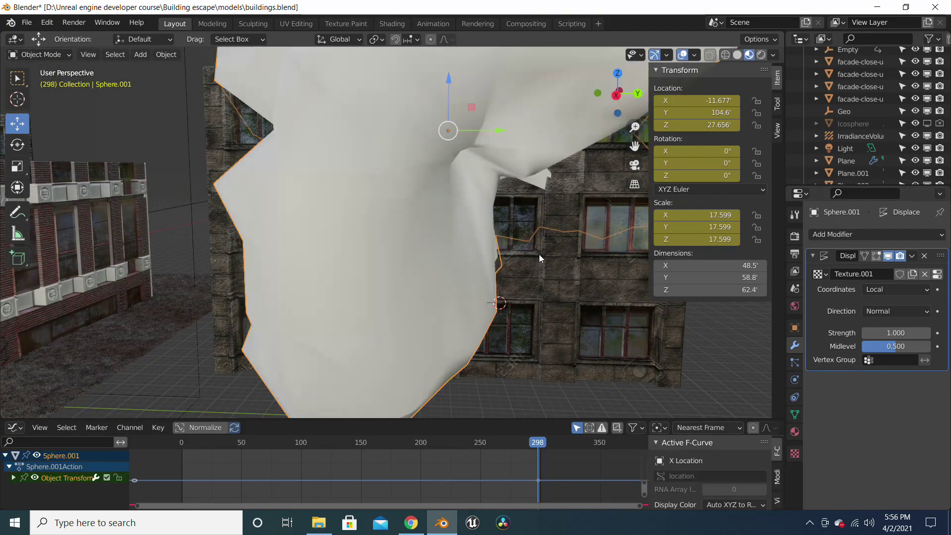
pyautogui.press('h')
# Play the timeline briefly and examine the ruined facade and the neighbouring buildings from a distance.
pyautogui.press('space')
pyautogui.scroll(-3, 500, 240)
pyautogui.press('space')
pyautogui.moveTo(505, 252); pyautogui.dragTo(502, 258, button='middle')
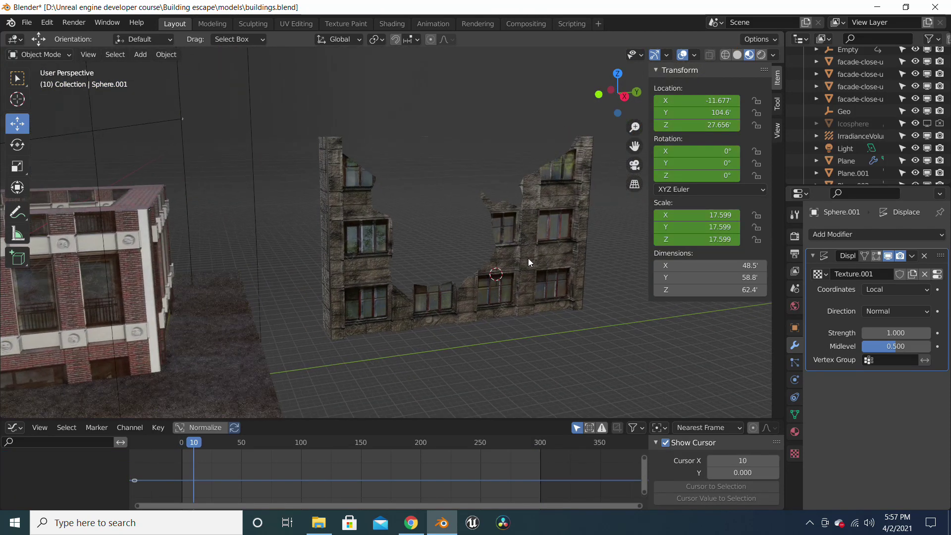
pyautogui.scroll(-4, 503, 258)
pyautogui.scroll(3, 434, 268)
pyautogui.keyDown('shift'); pyautogui.moveTo(190, 238); pyautogui.dragTo(444, 169, button='middle'); pyautogui.keyUp('shift')
pyautogui.click(446, 171)
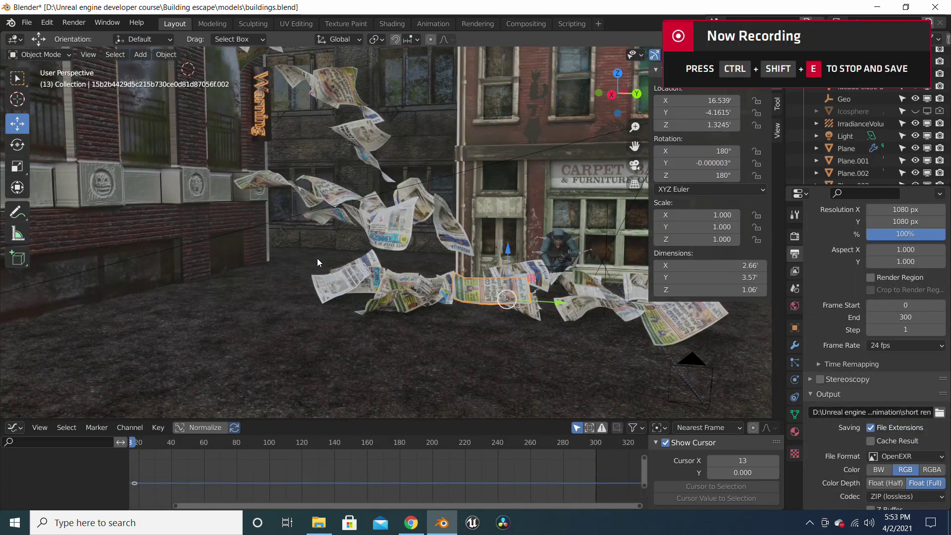
# Play the wind-blown newspaper simulation in the street and return the timeline to frame 0.
pyautogui.moveTo(319, 258); pyautogui.dragTo(292, 273, button='middle')
pyautogui.press('space')
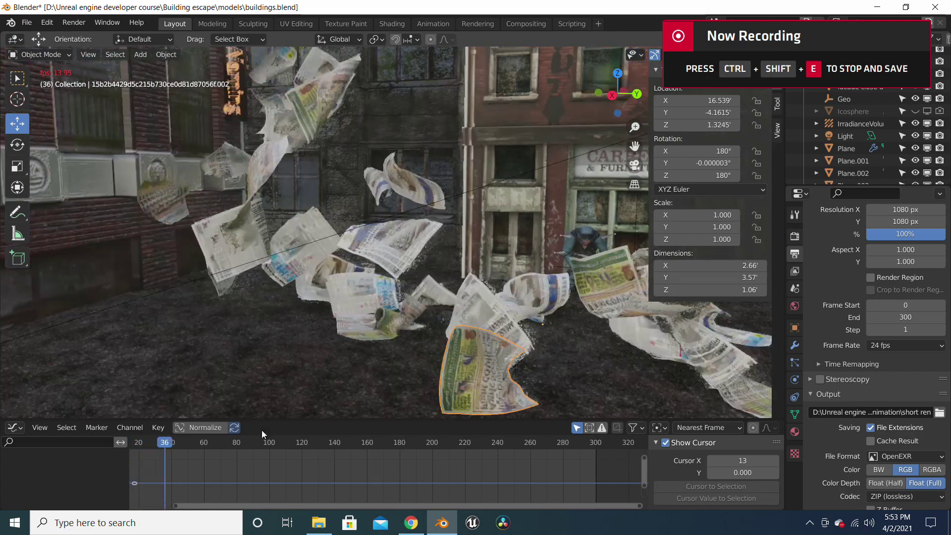
pyautogui.press('Escape')
pyautogui.press('Escape')
# Examine the flat newspapers arranged in front of the Carpet Barn storefront from several angles.
pyautogui.scroll(-7, 545, 311)
pyautogui.moveTo(576, 291); pyautogui.dragTo(551, 300, button='middle')
pyautogui.moveTo(498, 273); pyautogui.dragTo(518, 270, button='middle')
pyautogui.scroll(3, 457, 285)
pyautogui.scroll(4, 566, 308)
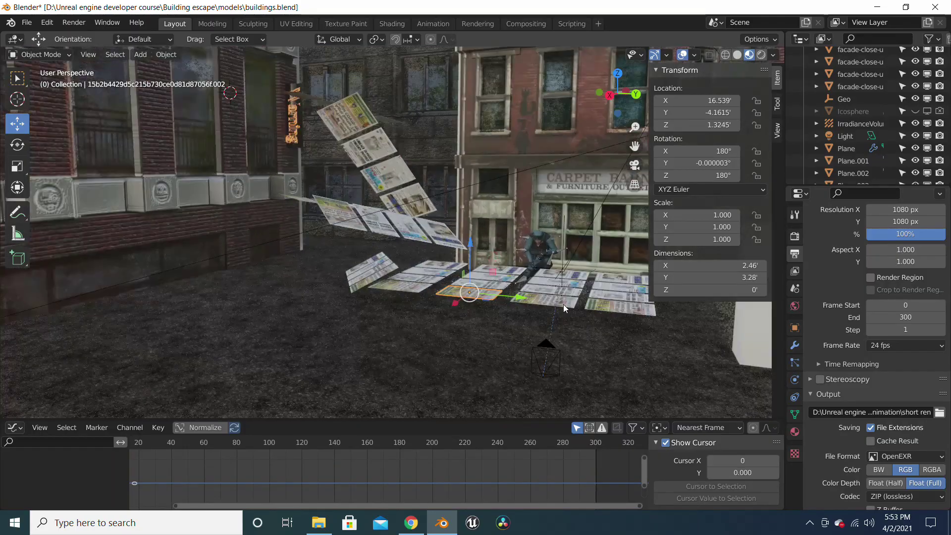
pyautogui.keyDown('shift'); pyautogui.moveTo(568, 317); pyautogui.dragTo(532, 329, button='middle'); pyautogui.keyUp('shift')
pyautogui.scroll(-4, 533, 330)
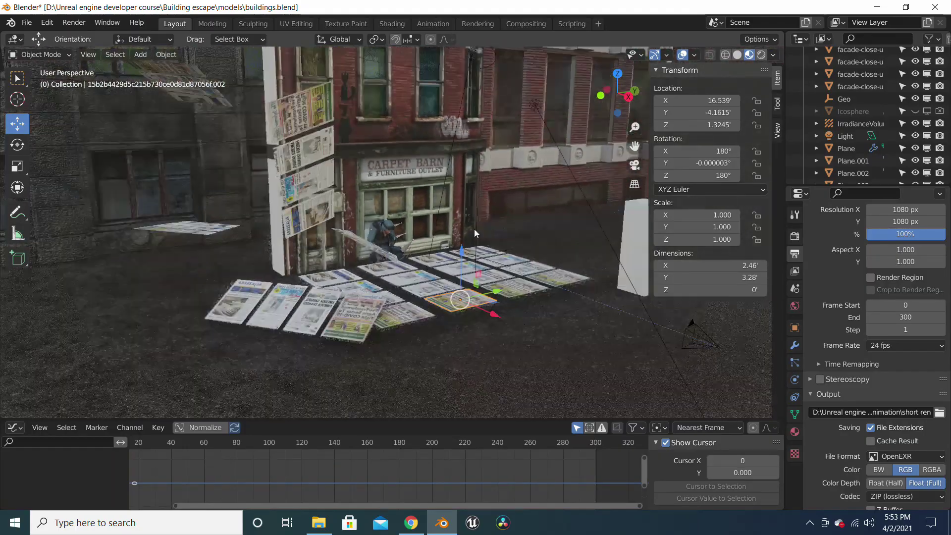
pyautogui.keyDown('shift'); pyautogui.moveTo(473, 232); pyautogui.dragTo(386, 339, button='middle'); pyautogui.keyUp('shift')
pyautogui.scroll(3, 431, 301)
pyautogui.moveTo(430, 300); pyautogui.dragTo(499, 303, button='middle')
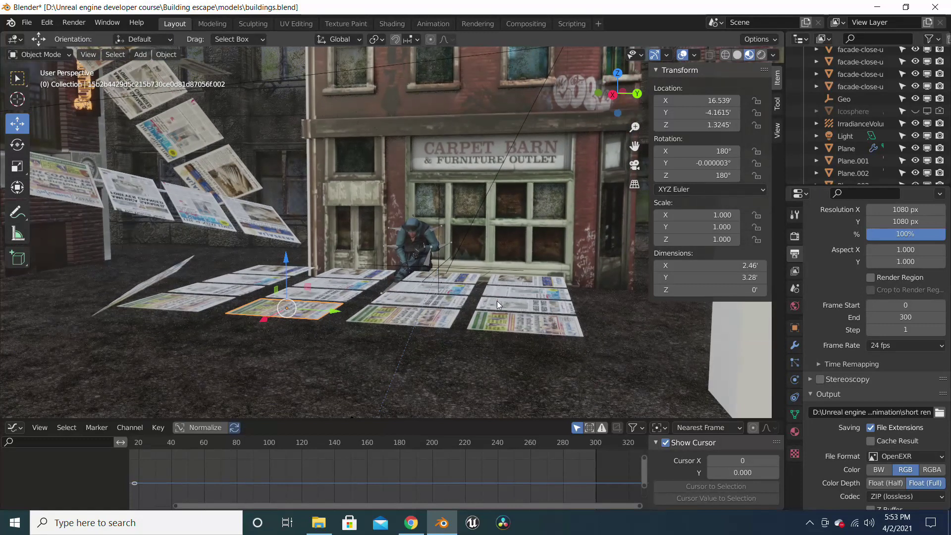
# Select individual newspapers in the rows on the street one after another to examine how they are arranged.
pyautogui.click(513, 293)
pyautogui.click(451, 284)
pyautogui.click(450, 283)
pyautogui.click(449, 274)
pyautogui.click(450, 274)
pyautogui.click(437, 300)
pyautogui.click(436, 299)
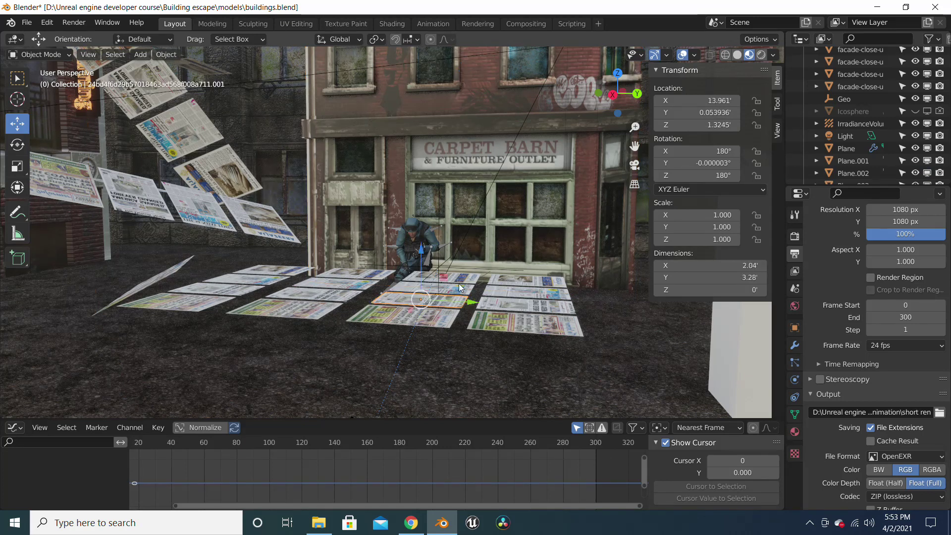
pyautogui.click(459, 290)
pyautogui.click(459, 291)
pyautogui.click(460, 278)
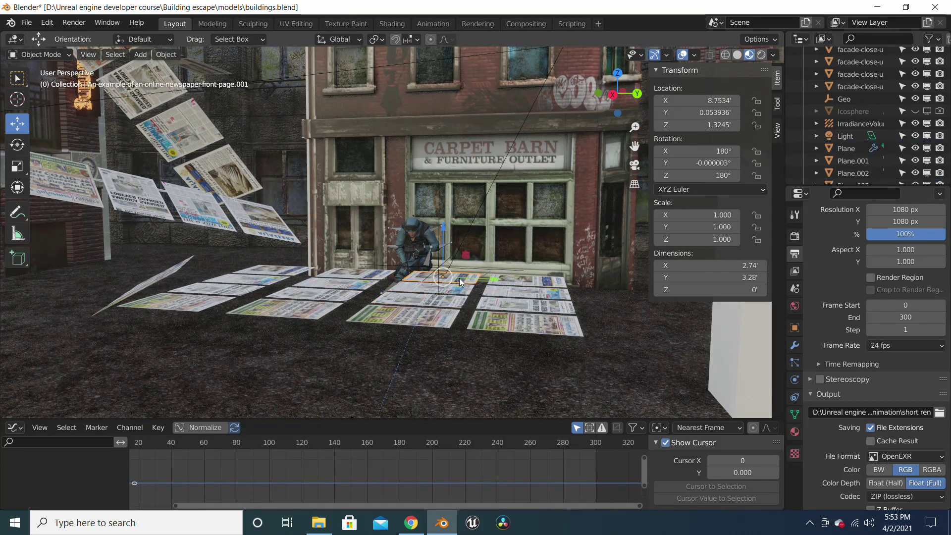
pyautogui.click(522, 286)
pyautogui.click(527, 283)
pyautogui.click(528, 283)
pyautogui.click(527, 283)
pyautogui.click(525, 291)
pyautogui.click(526, 293)
pyautogui.click(523, 304)
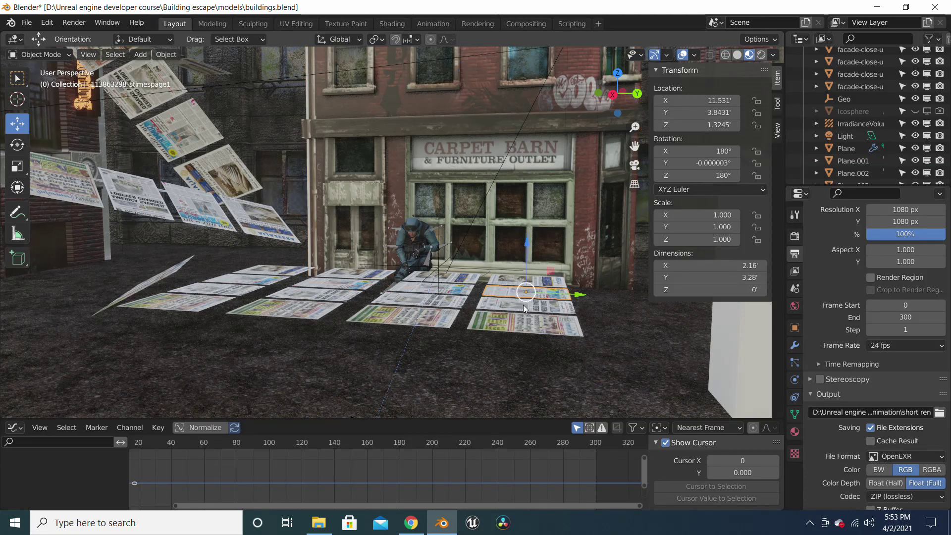
pyautogui.click(413, 308)
pyautogui.click(296, 288)
pyautogui.click(297, 287)
pyautogui.click(291, 305)
pyautogui.click(293, 306)
pyautogui.click(227, 285)
pyautogui.click(329, 294)
pyautogui.click(425, 298)
# Select the crouching soldier's head and the storefront building behind it, and examine both up close.
pyautogui.moveTo(424, 299); pyautogui.dragTo(498, 318, button='middle')
pyautogui.scroll(4, 461, 297)
pyautogui.keyDown('shift'); pyautogui.moveTo(428, 276); pyautogui.dragTo(406, 311, button='middle'); pyautogui.keyUp('shift')
pyautogui.click(438, 313)
pyautogui.click(396, 292)
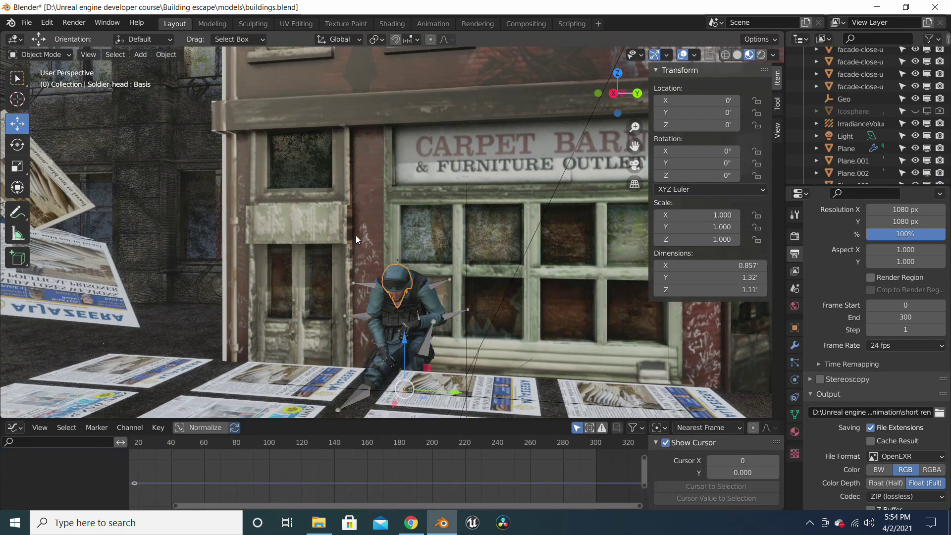
pyautogui.click(357, 236)
pyautogui.moveTo(409, 251); pyautogui.dragTo(384, 256, button='middle')
pyautogui.scroll(2, 405, 330)
pyautogui.keyDown('shift'); pyautogui.moveTo(434, 293); pyautogui.dragTo(438, 221, button='middle'); pyautogui.keyUp('shift')
pyautogui.scroll(2, 458, 306)
pyautogui.scroll(-5, 458, 307)
# Move the timeline to frame 21 and select the giant creature behind the brick building to examine it.
pyautogui.click(141, 448)
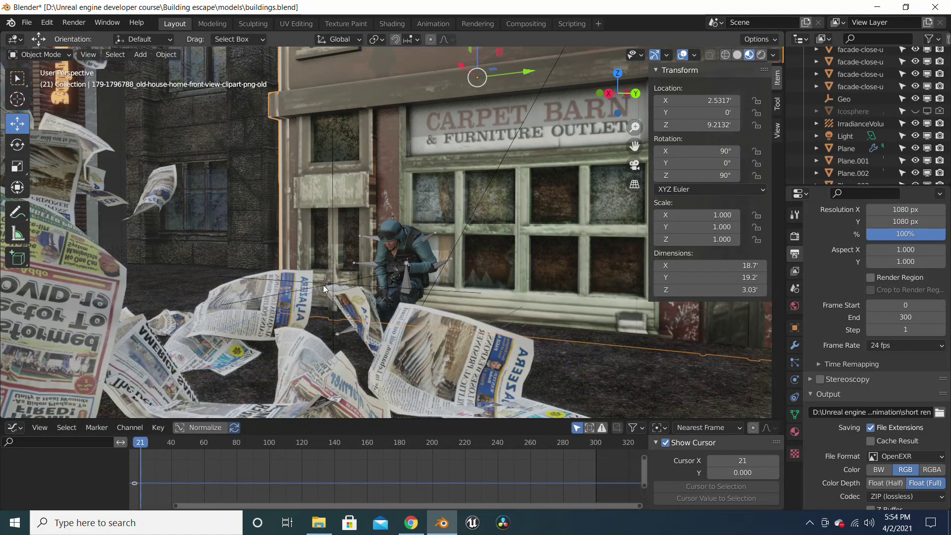
pyautogui.scroll(-5, 339, 248)
pyautogui.keyDown('shift'); pyautogui.moveTo(360, 187); pyautogui.dragTo(571, 357, button='middle'); pyautogui.keyUp('shift')
pyautogui.keyDown('shift'); pyautogui.moveTo(327, 179); pyautogui.dragTo(395, 305, button='middle'); pyautogui.keyUp('shift')
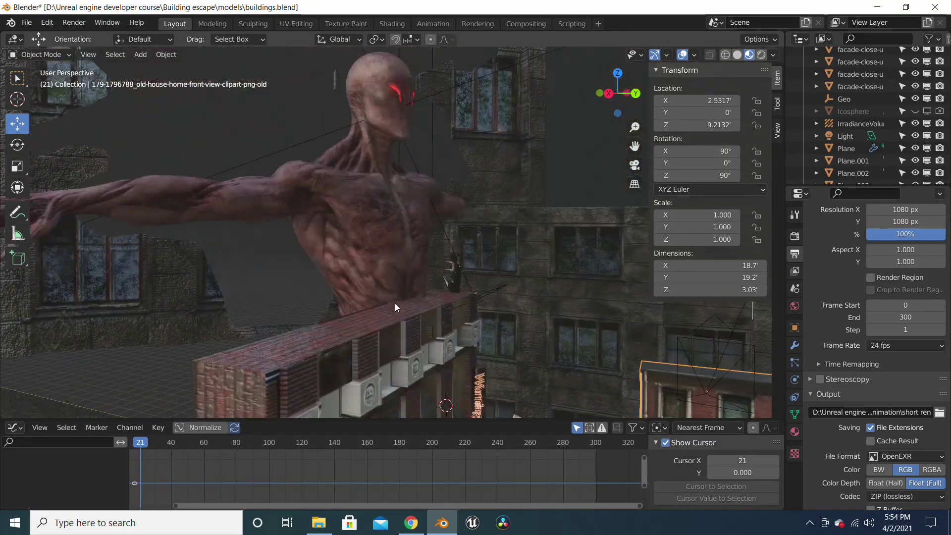
pyautogui.moveTo(450, 208); pyautogui.dragTo(418, 207, button='middle')
pyautogui.scroll(6, 420, 211)
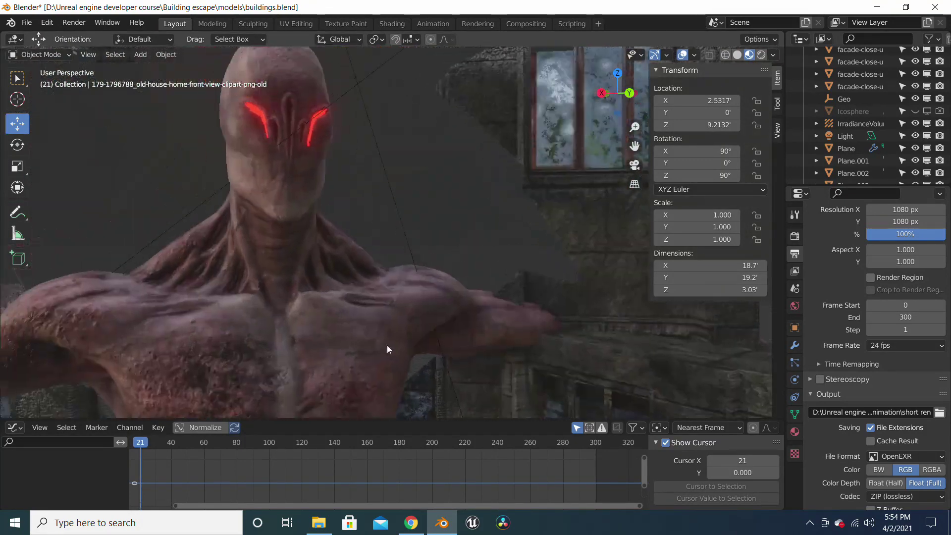
pyautogui.click(341, 338)
pyautogui.scroll(-8, 336, 301)
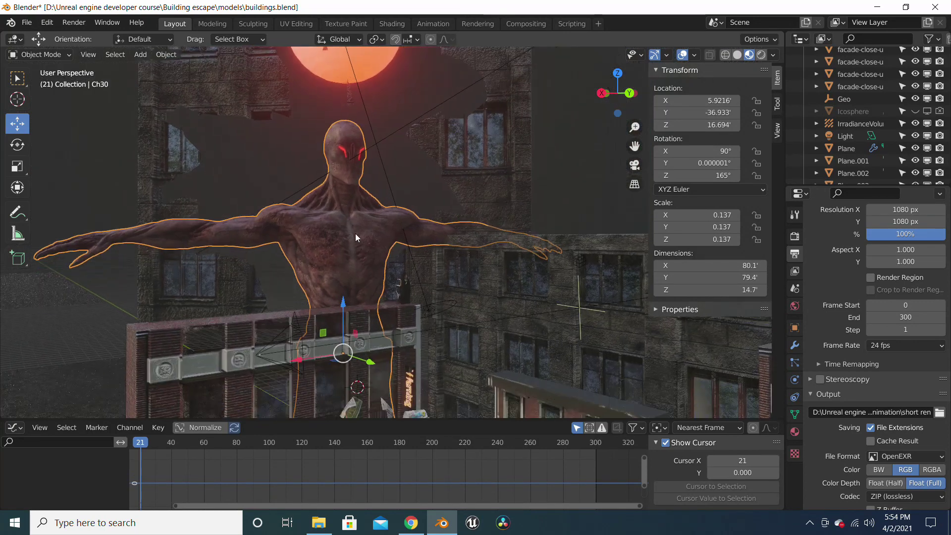
pyautogui.moveTo(391, 281); pyautogui.dragTo(370, 165, button='middle')
pyautogui.press('s')
pyautogui.rightClick(383, 300)
# Select the large cube surrounding the scene and examine the flying newspapers in front of the storefront.
pyautogui.scroll(4, 424, 310)
pyautogui.moveTo(425, 310); pyautogui.dragTo(394, 243, button='middle')
pyautogui.click(529, 302)
pyautogui.scroll(8, 544, 308)
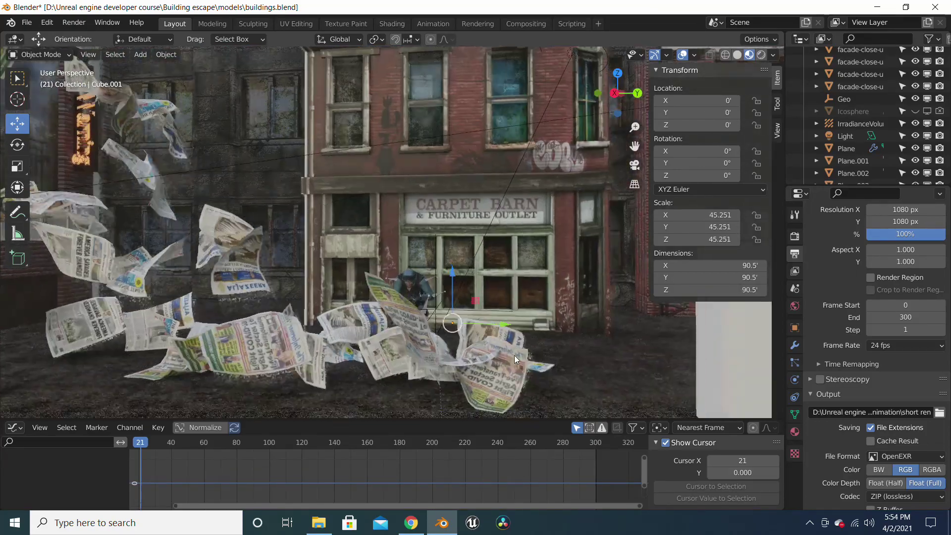
pyautogui.moveTo(515, 355); pyautogui.dragTo(489, 326, button='middle')
pyautogui.moveTo(455, 286)
pyautogui.mouseDown(button='middle')
pyautogui.moveTo(467, 313)
pyautogui.moveTo(447, 253)
pyautogui.moveTo(454, 294)
pyautogui.mouseUp(button='middle')
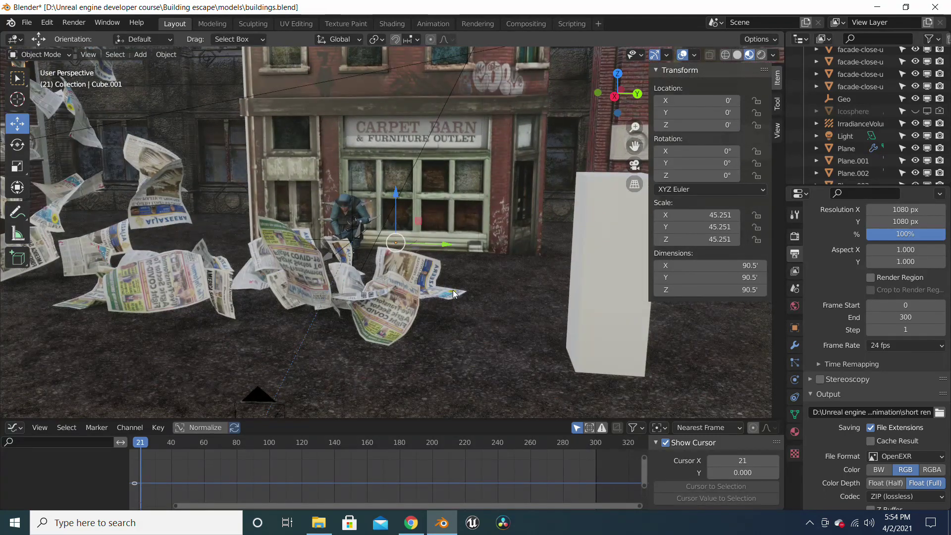
pyautogui.scroll(-6, 458, 327)
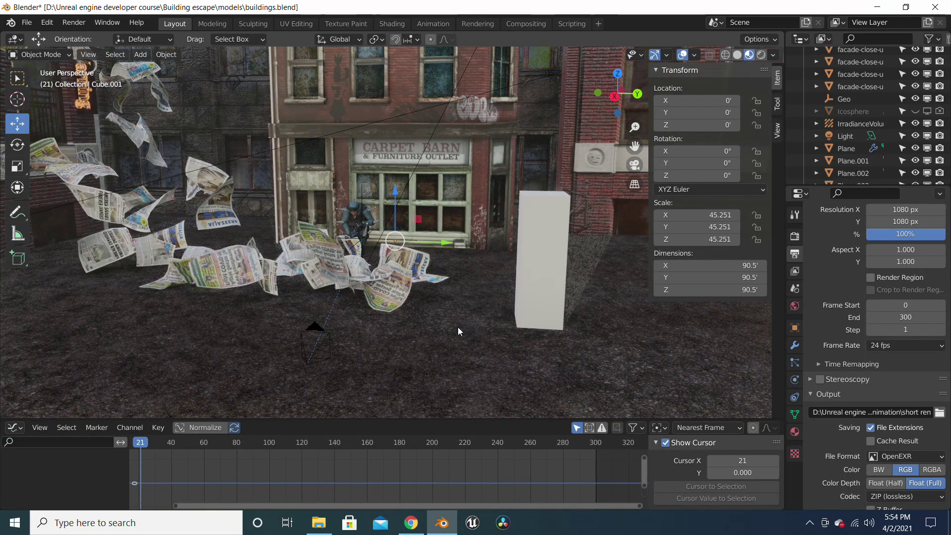
# Look through the camera and return the timeline to frame 0.
pyautogui.press('KP_0')
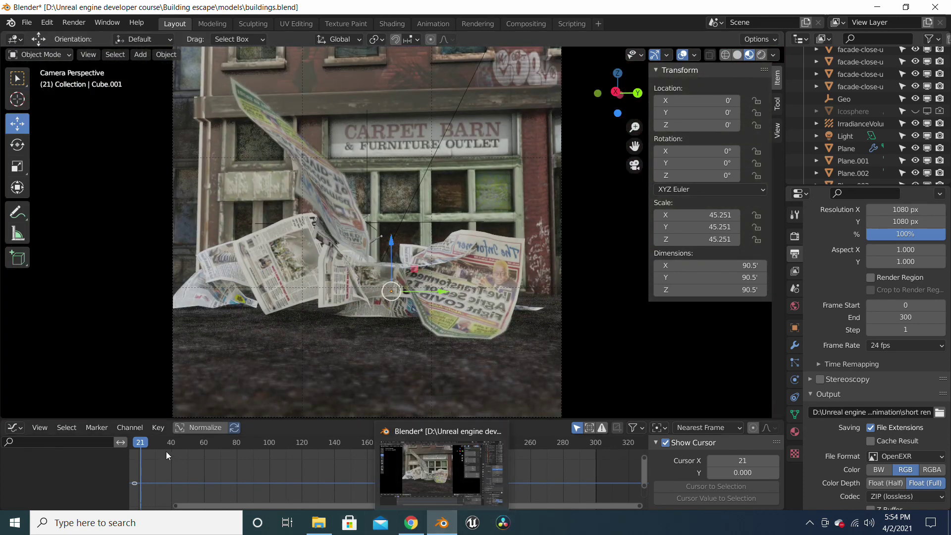
pyautogui.hotkey('shift', 'Left')
pyautogui.scroll(-2, 446, 478)
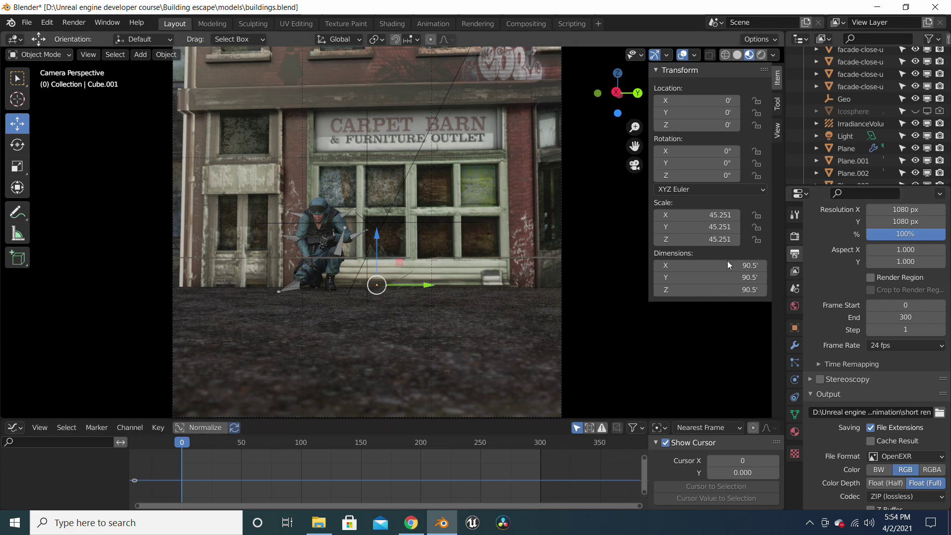
# Select the camera and review its lens and depth of field settings, including the focus object.
pyautogui.click(561, 266)
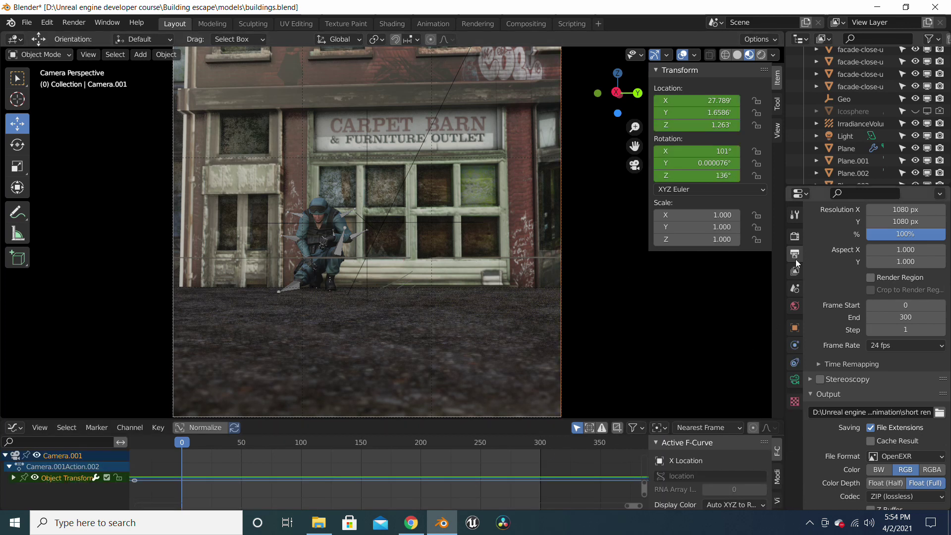
pyautogui.scroll(2, 921, 252)
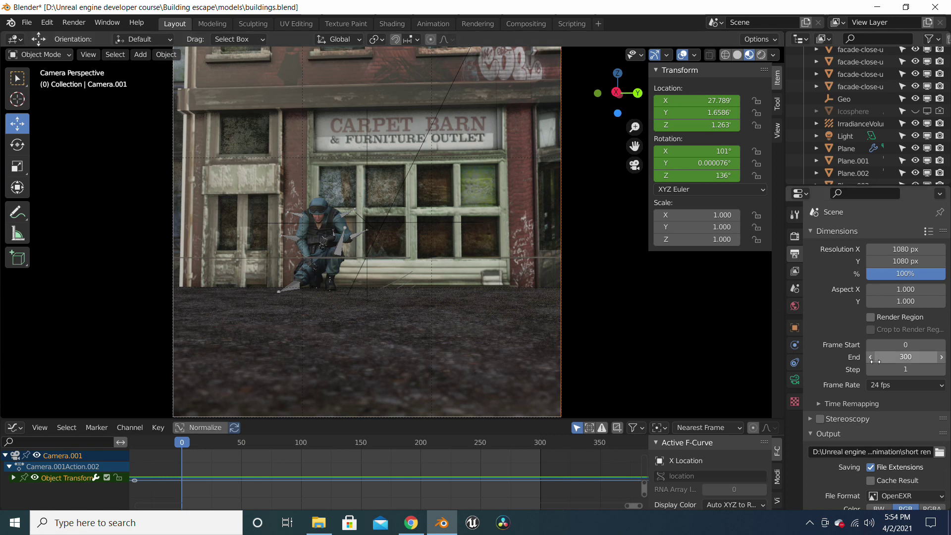
pyautogui.click(795, 380)
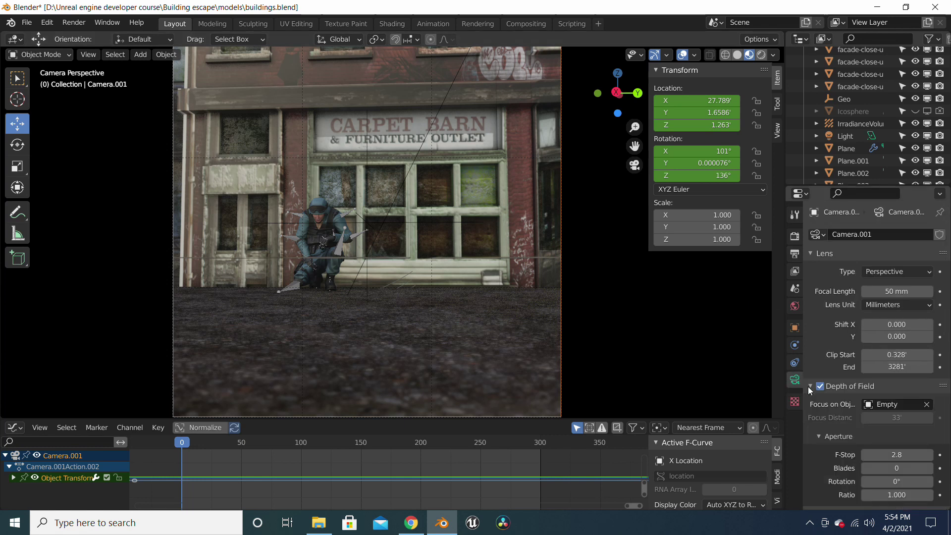
pyautogui.scroll(-7, 842, 400)
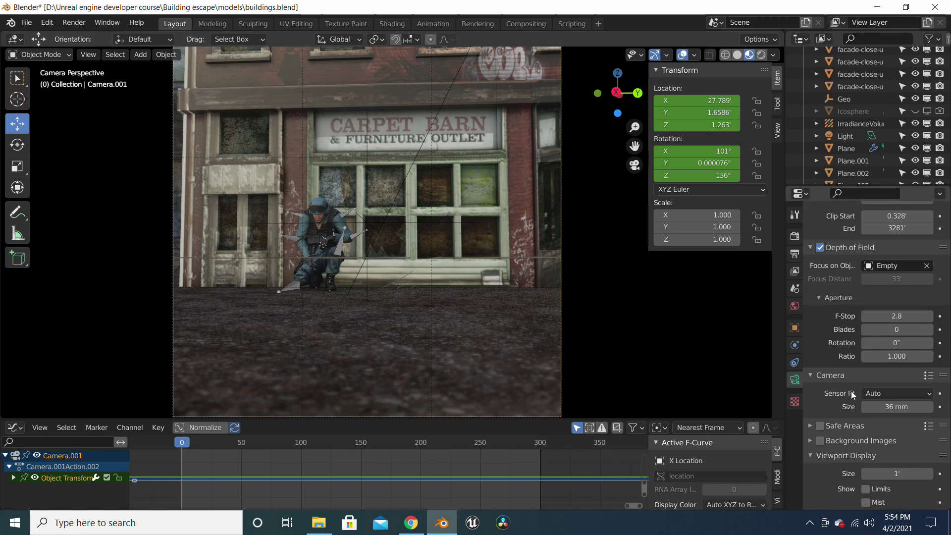
pyautogui.scroll(7, 854, 395)
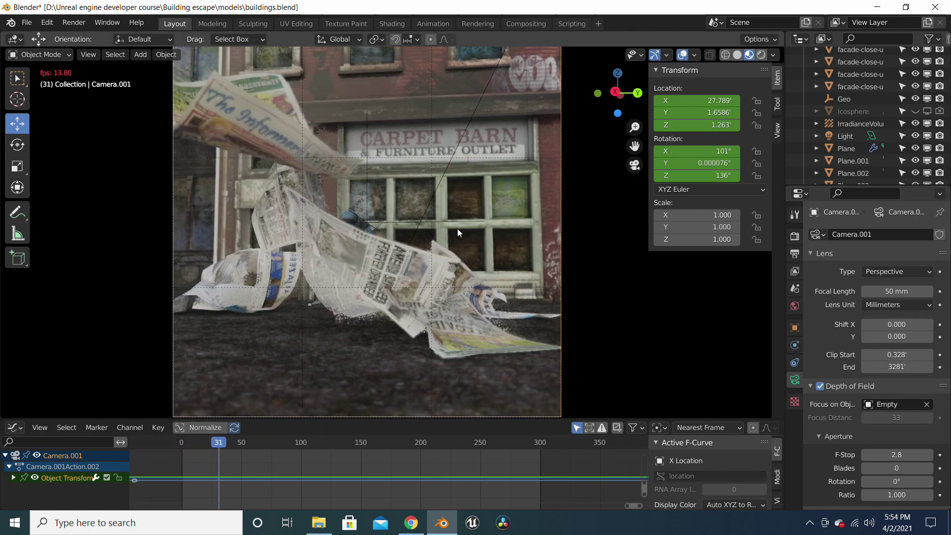
# Stop playback at frame 34 and review the camera's Track To constraint among the available object constraints.
pyautogui.press('space')
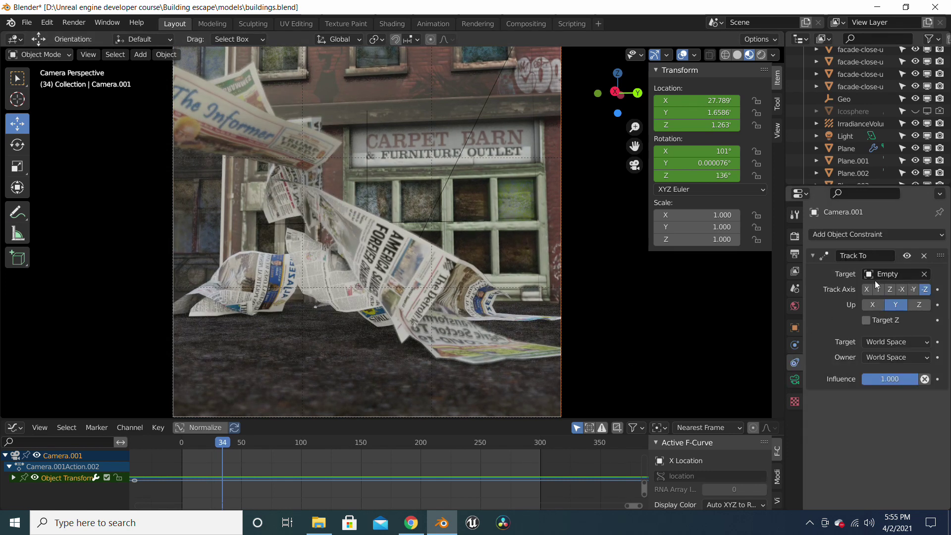
pyautogui.click(849, 232)
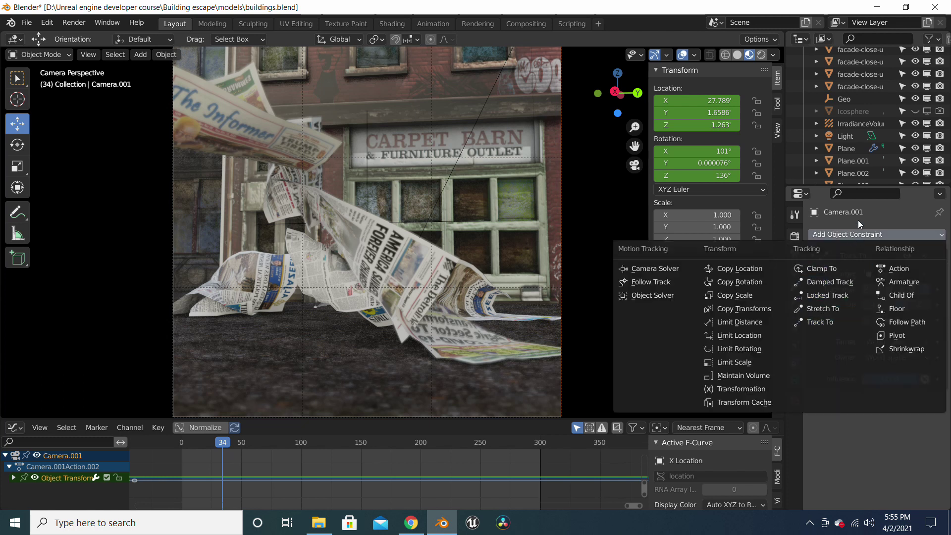
pyautogui.click(832, 321)
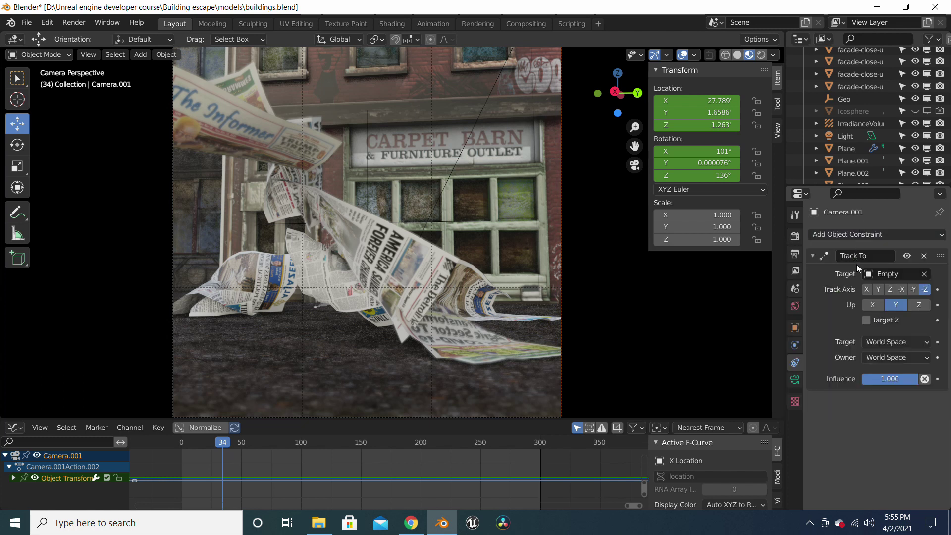
# Select the Empty that the camera tracks and look through the camera again.
pyautogui.click(366, 168)
pyautogui.click(367, 168)
pyautogui.click(369, 211)
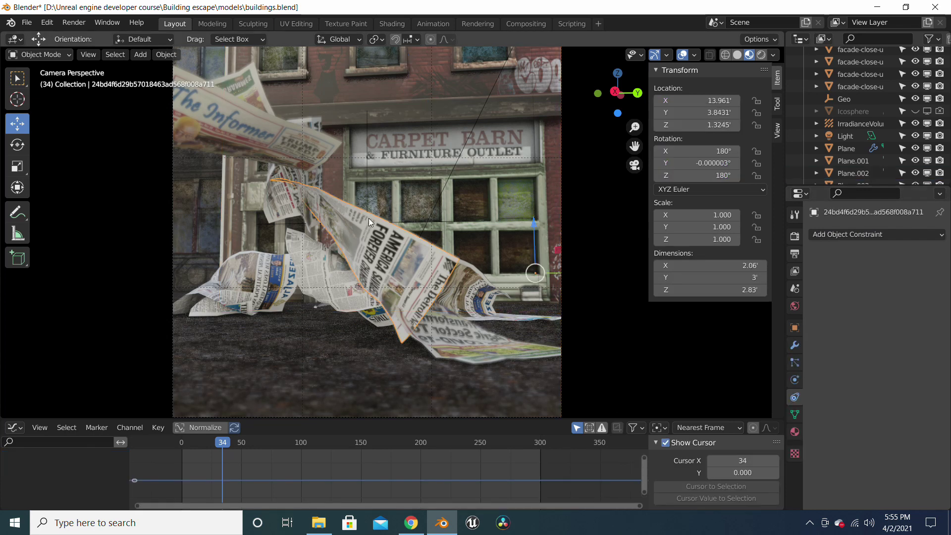
pyautogui.moveTo(370, 221); pyautogui.dragTo(382, 254, button='middle')
pyautogui.press('KP_0')
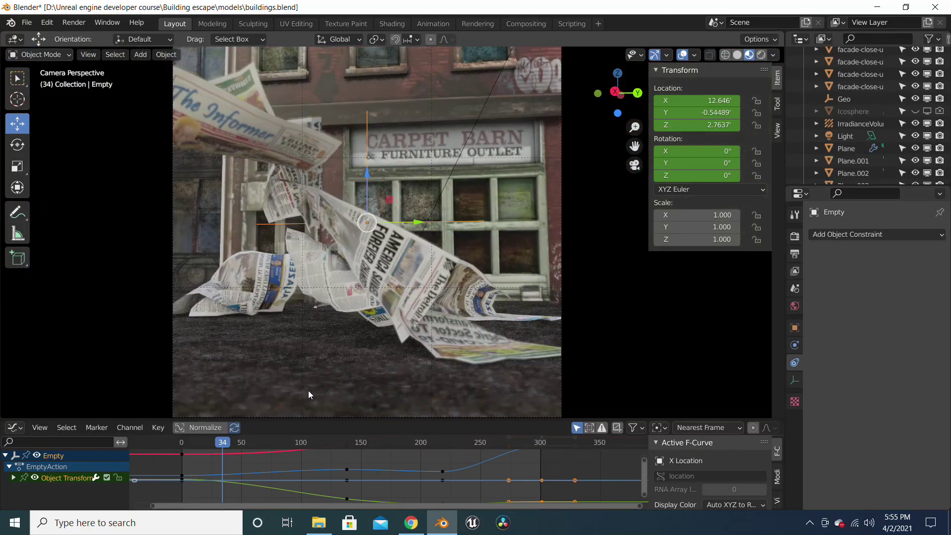
# Play the camera animation up to frame 298 and examine the creature and ruined buildings from outside the camera.
pyautogui.press('space')
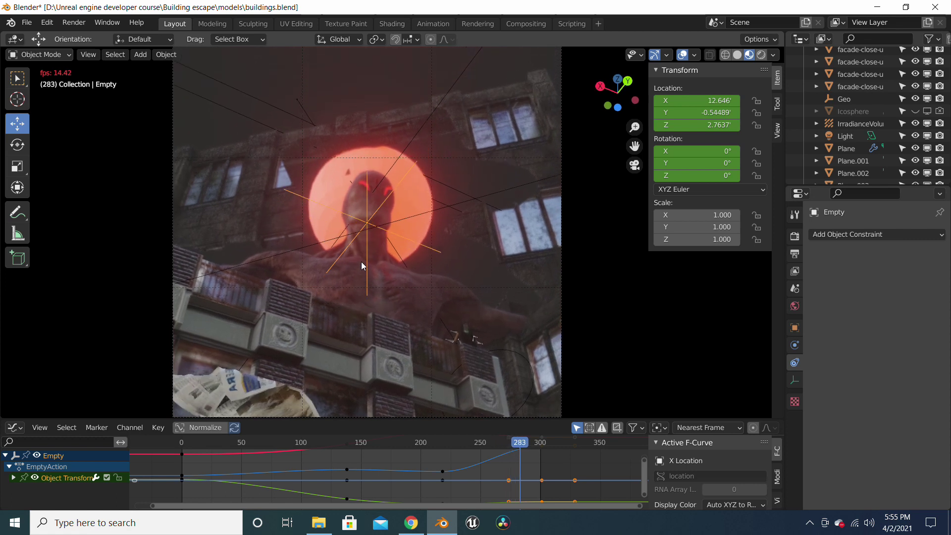
pyautogui.press('space')
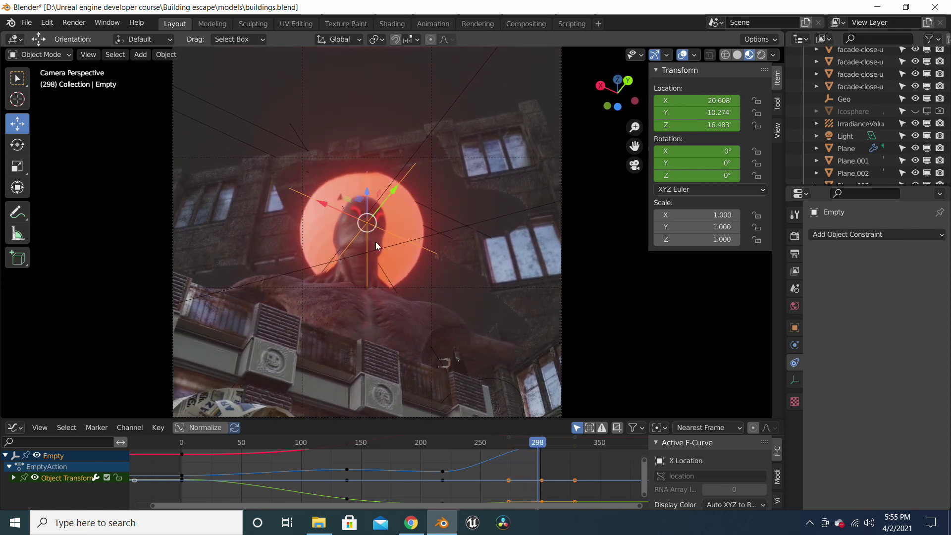
pyautogui.press('KP_0')
pyautogui.moveTo(383, 242); pyautogui.dragTo(323, 282, button='middle')
pyautogui.scroll(-3, 439, 260)
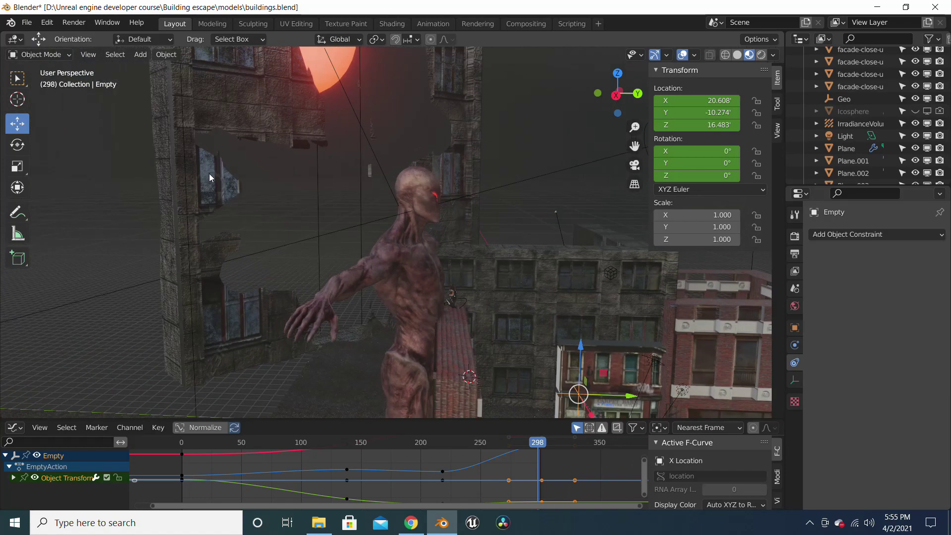